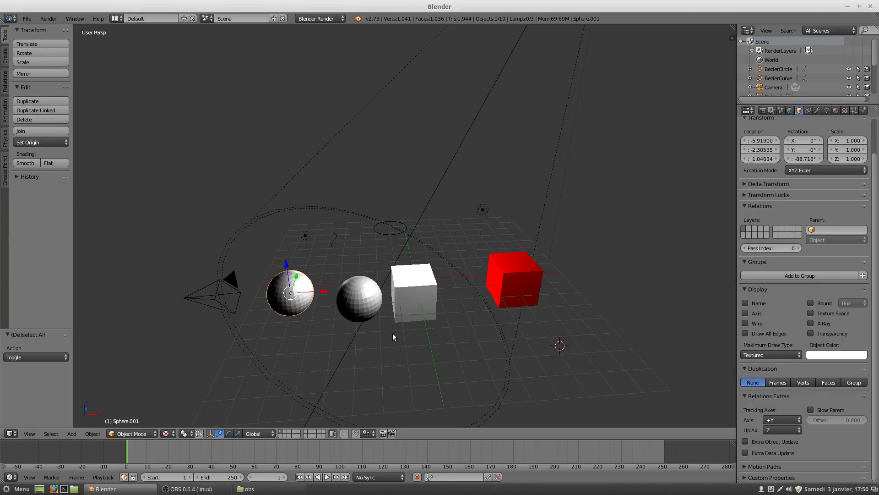
Step: Select the two spheres, the white cube, the red cube and the camera one at a time, finishing on the white cube
{"action": "right_click", "coordinate": [358, 302]}
{"action": "right_click", "coordinate": [416, 295]}
{"action": "right_click", "coordinate": [513, 274]}
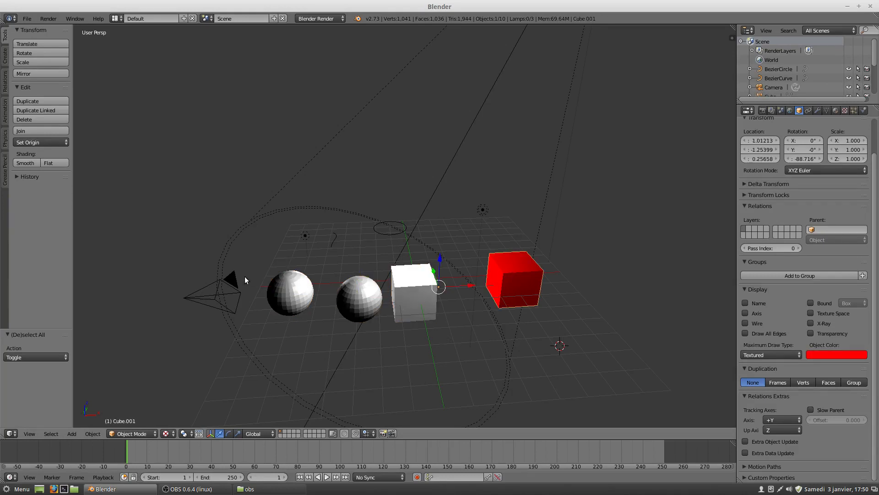
{"action": "right_click", "coordinate": [241, 305]}
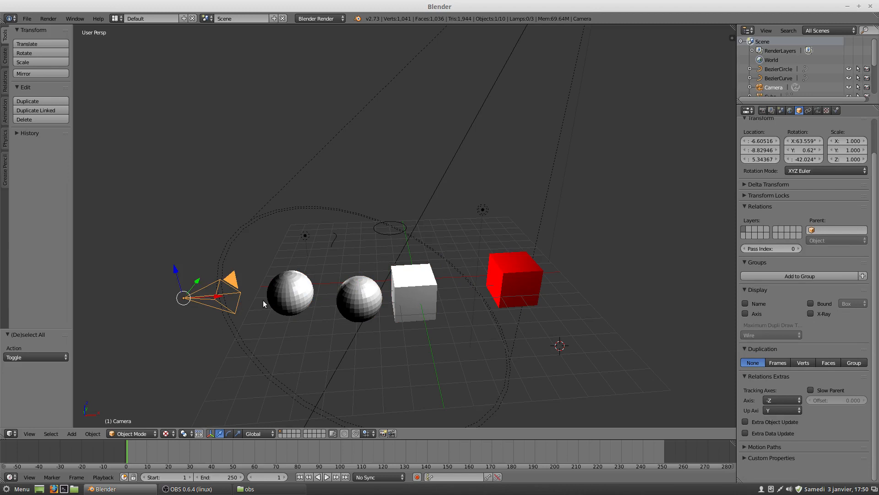
{"action": "right_click", "coordinate": [299, 297]}
{"action": "right_click", "coordinate": [366, 297]}
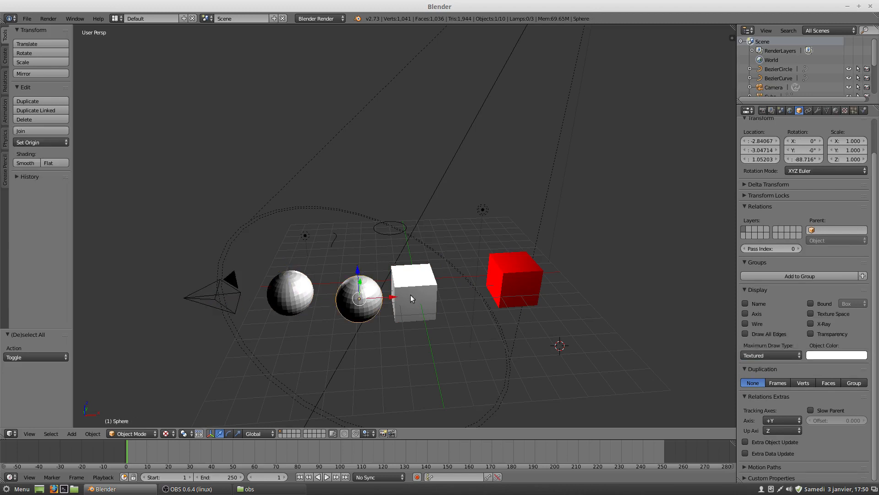
{"action": "right_click", "coordinate": [430, 295]}
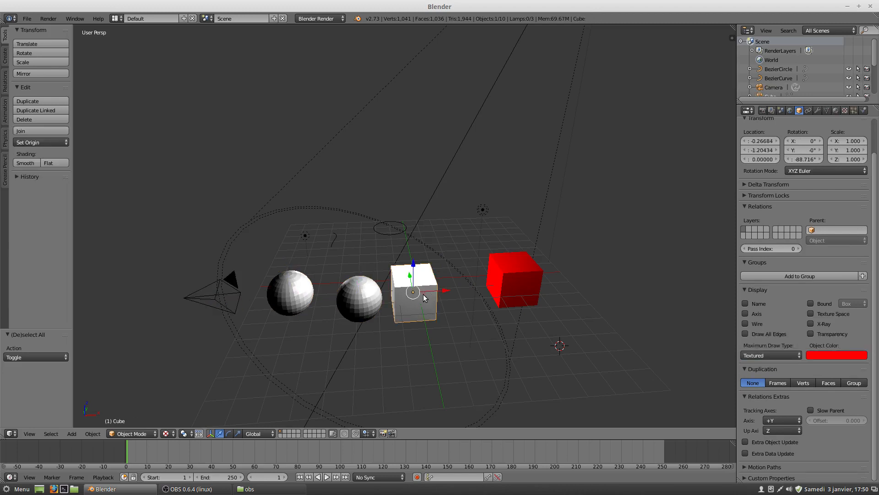
Step: Select the Bezier circle alone, followed by the Bezier curve alone
{"action": "scroll", "coordinate": [414, 301], "scroll_direction": "up", "scroll_amount": 1}
{"action": "right_click", "coordinate": [389, 234]}
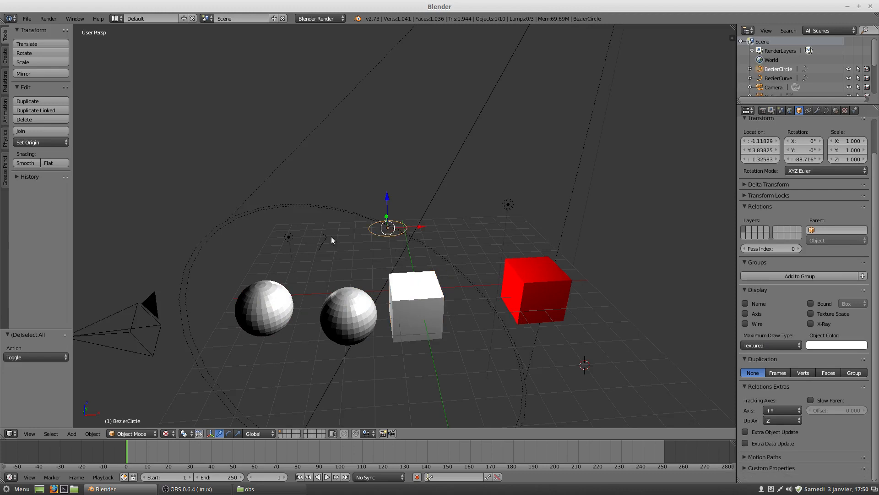
{"action": "right_click", "coordinate": [320, 235]}
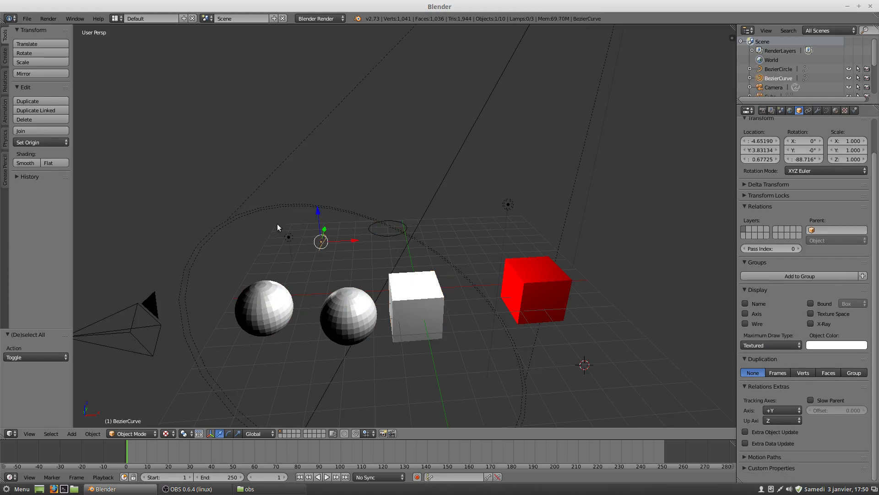
Step: Add both spheres, the white cube and the red cube to the selection containing the Bezier curve
{"action": "left_click", "coordinate": [54, 433]}
{"action": "right_click", "coordinate": [268, 301], "text": "shift"}
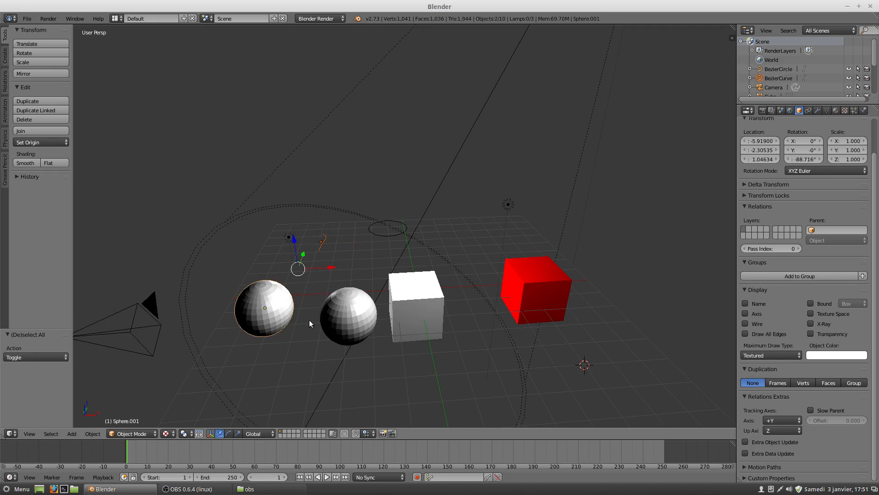
{"action": "right_click", "coordinate": [355, 317], "text": "shift"}
{"action": "right_click", "coordinate": [419, 315], "text": "shift"}
{"action": "right_click", "coordinate": [525, 317], "text": "shift"}
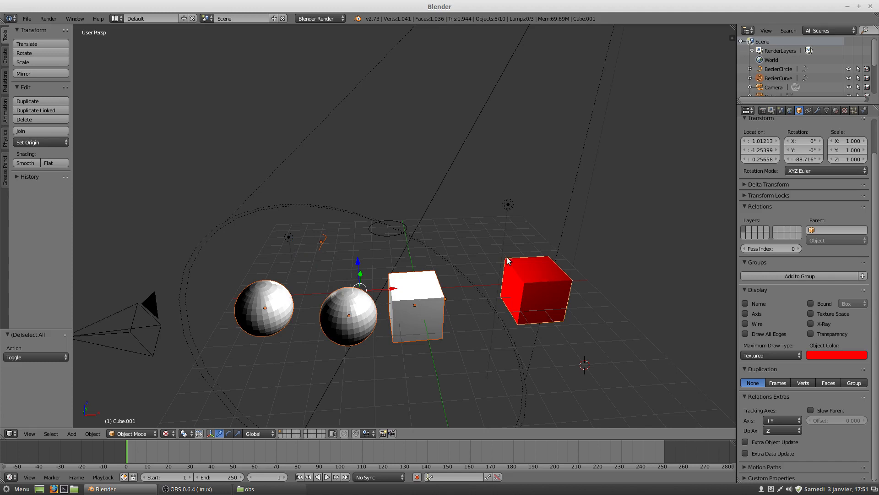
Step: Make the left sphere and then the white cube active, and add the Bezier circle and the spot lamp to the selection
{"action": "right_click", "coordinate": [276, 305], "text": "shift"}
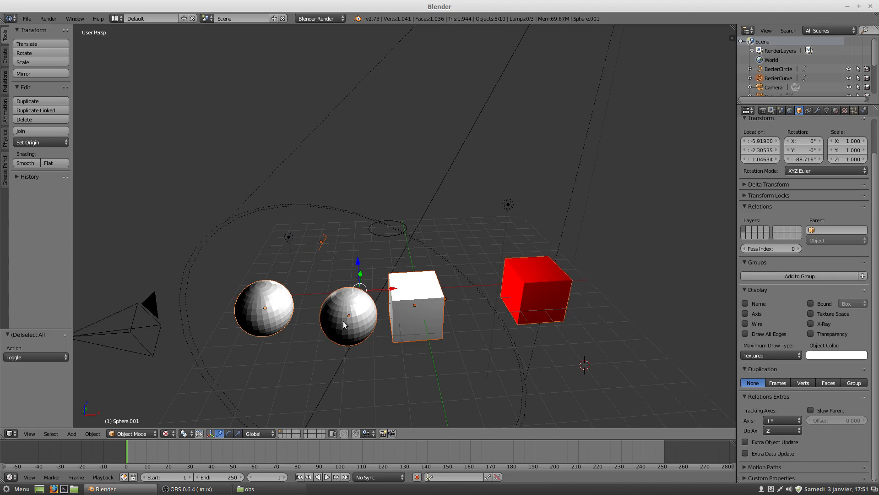
{"action": "right_click", "coordinate": [409, 319], "text": "shift"}
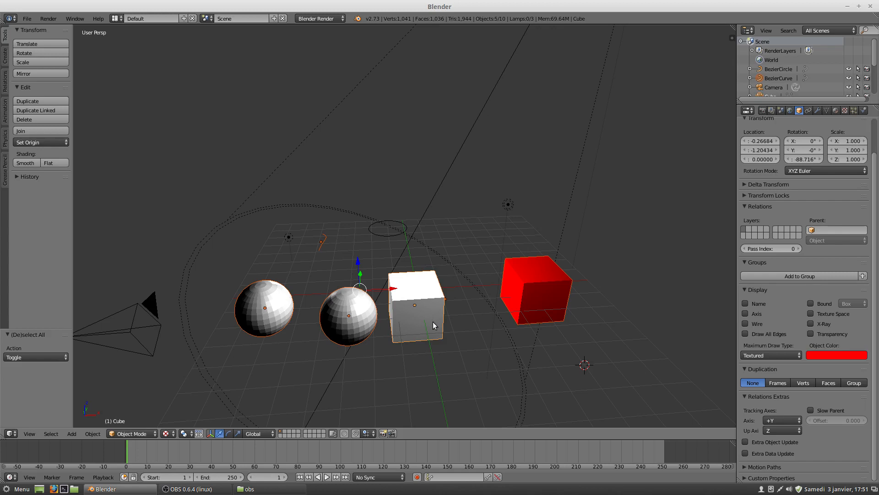
{"action": "right_click", "coordinate": [395, 234], "text": "shift"}
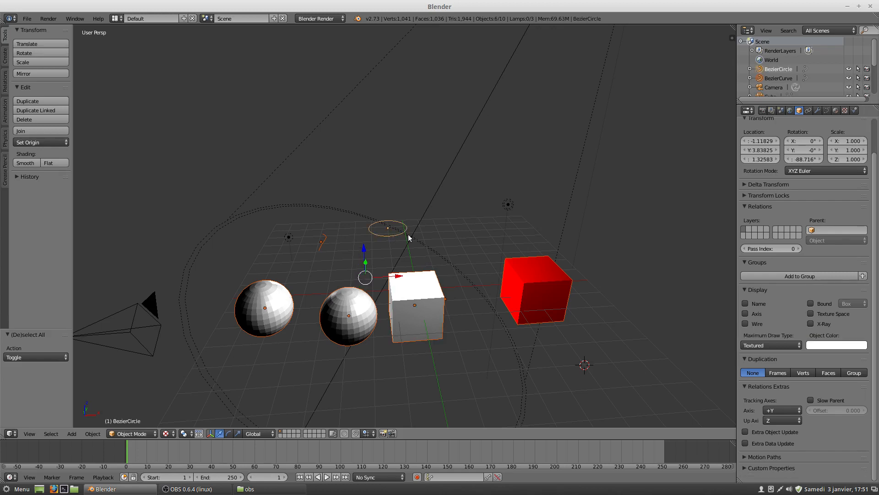
{"action": "right_click", "coordinate": [418, 222], "text": "shift"}
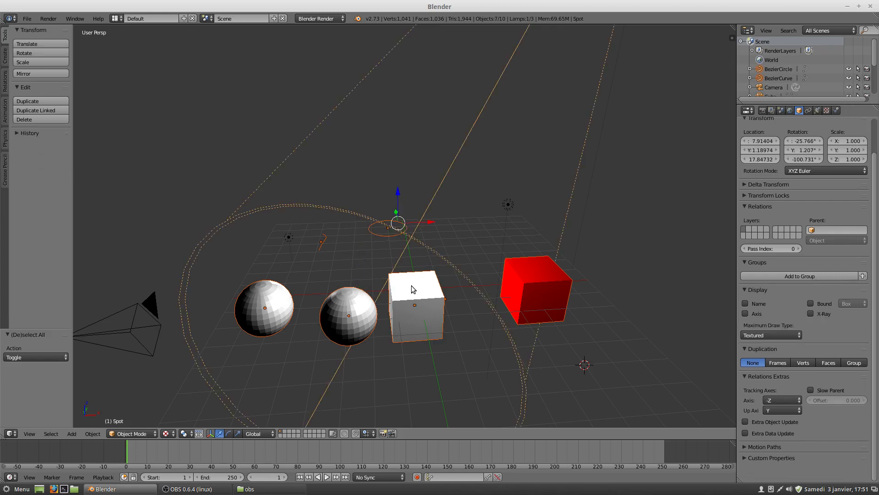
Step: Remove the left sphere from the multiple selection and make the right sphere the active object
{"action": "right_click", "coordinate": [331, 320], "text": "shift"}
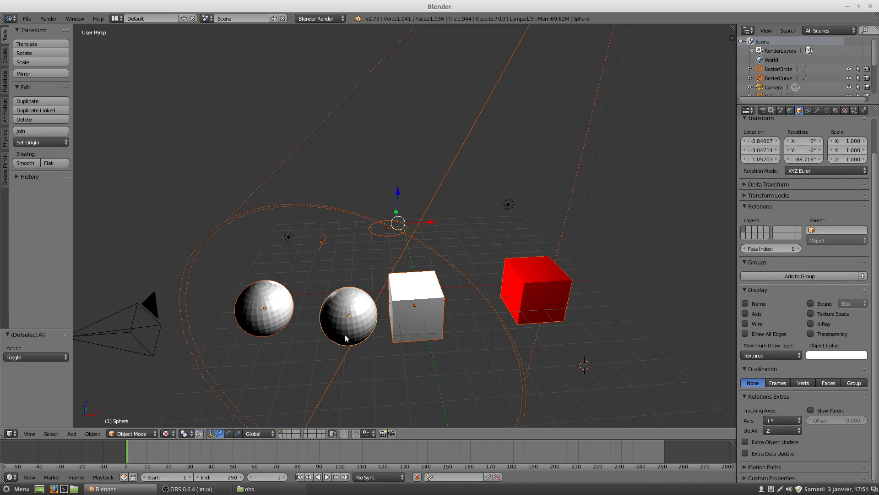
{"action": "right_click", "coordinate": [255, 311], "text": "shift"}
{"action": "right_click", "coordinate": [257, 316], "text": "shift"}
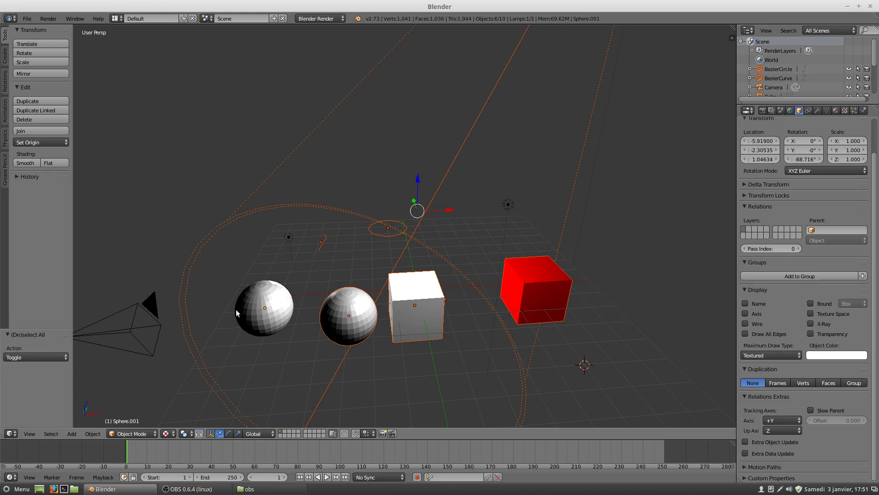
{"action": "right_click", "coordinate": [336, 326], "text": "shift"}
Step: Compare the selection commands offered in Object Mode and Edit Mode, and return to Object Mode
{"action": "left_click", "coordinate": [50, 433]}
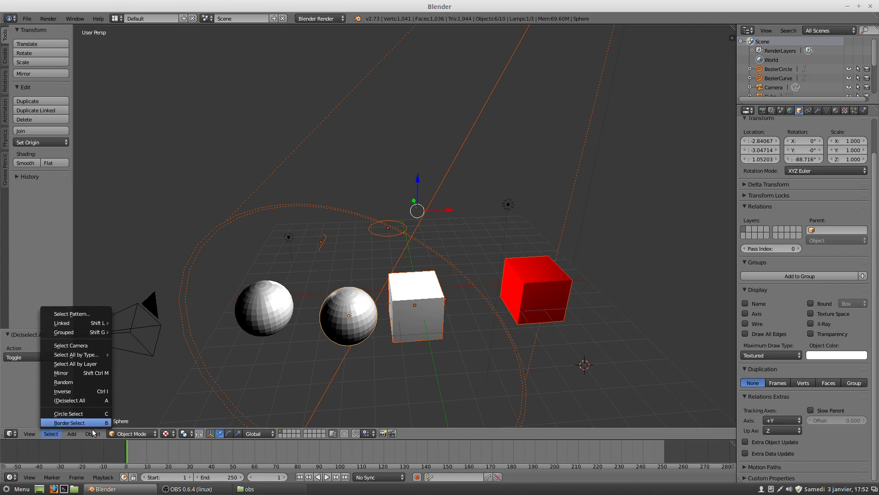
{"action": "mouse_move", "coordinate": [93, 434]}
{"action": "left_click", "coordinate": [125, 433]}
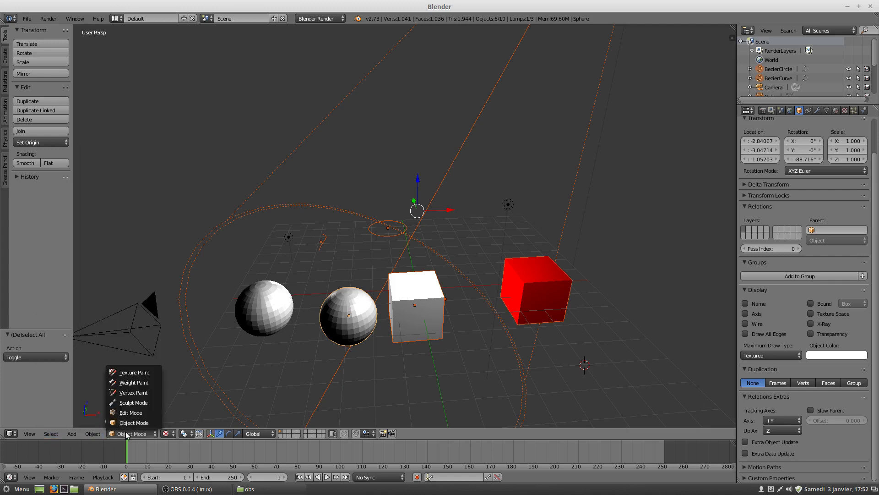
{"action": "left_click", "coordinate": [127, 415]}
{"action": "left_click", "coordinate": [51, 433]}
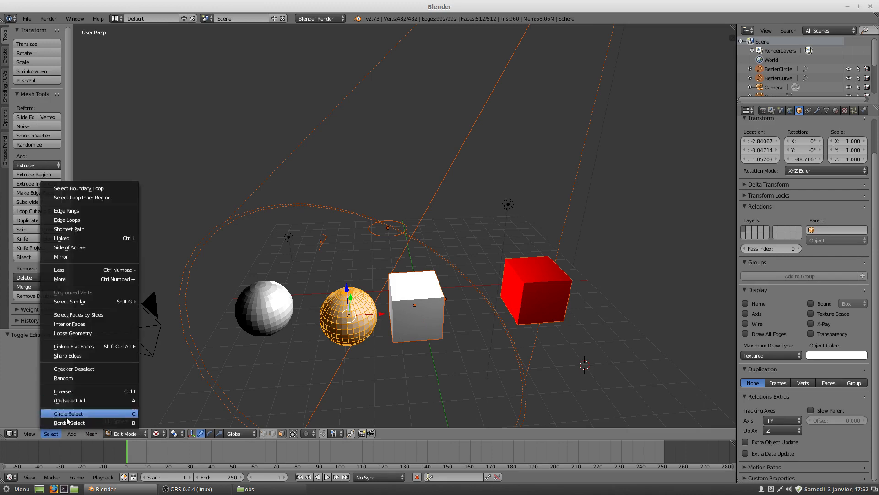
{"action": "left_click", "coordinate": [117, 433]}
{"action": "left_click", "coordinate": [120, 433]}
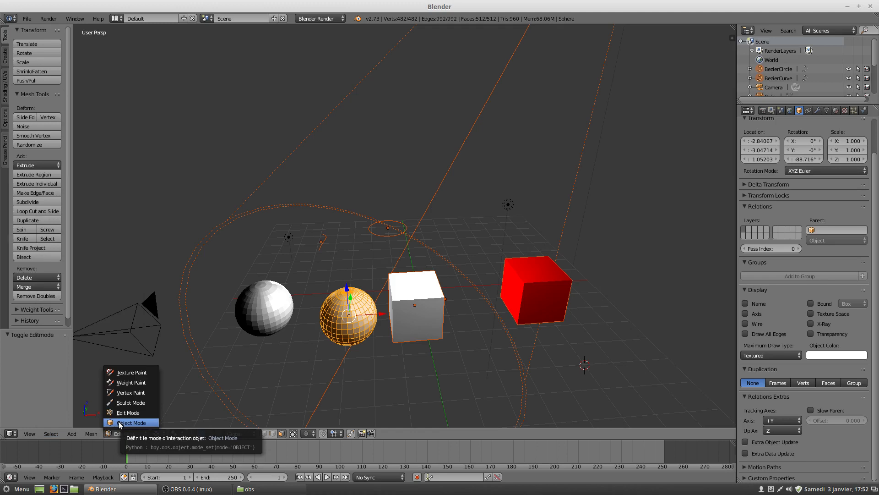
{"action": "left_click", "coordinate": [120, 422]}
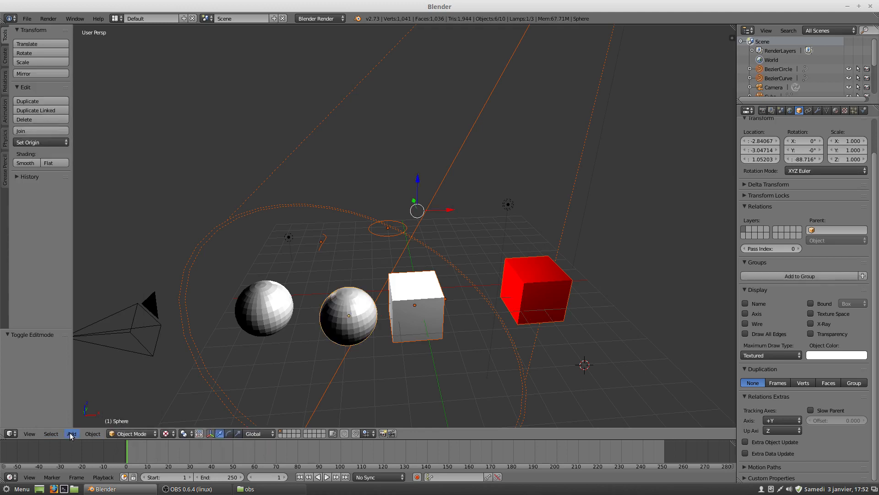
Step: Use Border Select to add the left sphere and the point lamp behind it to the selection
{"action": "left_click", "coordinate": [51, 433]}
{"action": "key", "text": "b"}
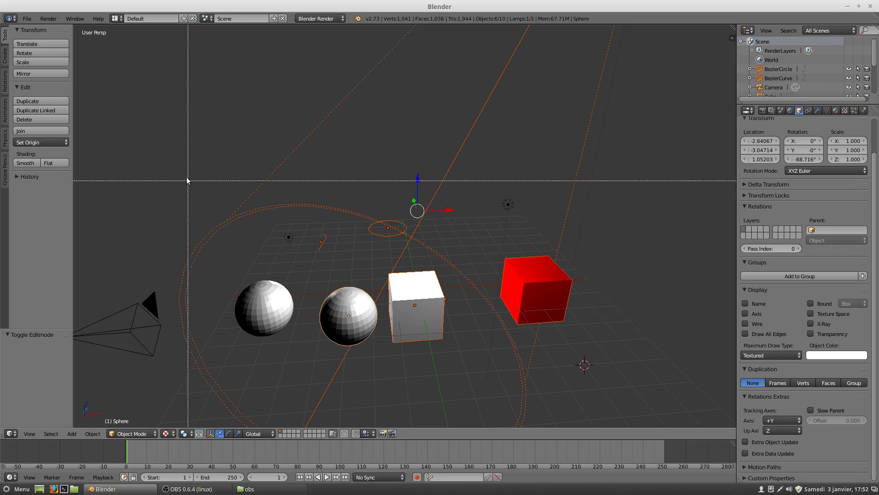
{"action": "left_click_drag", "start_coordinate": [187, 177], "coordinate": [307, 354]}
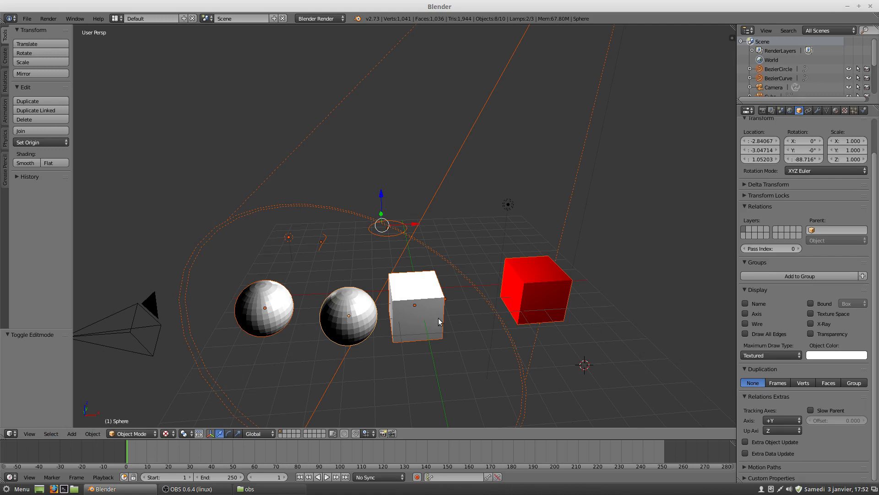
Step: Toggle the selection of all scene objects on and off repeatedly, ending with everything deselected
{"action": "left_click", "coordinate": [52, 434]}
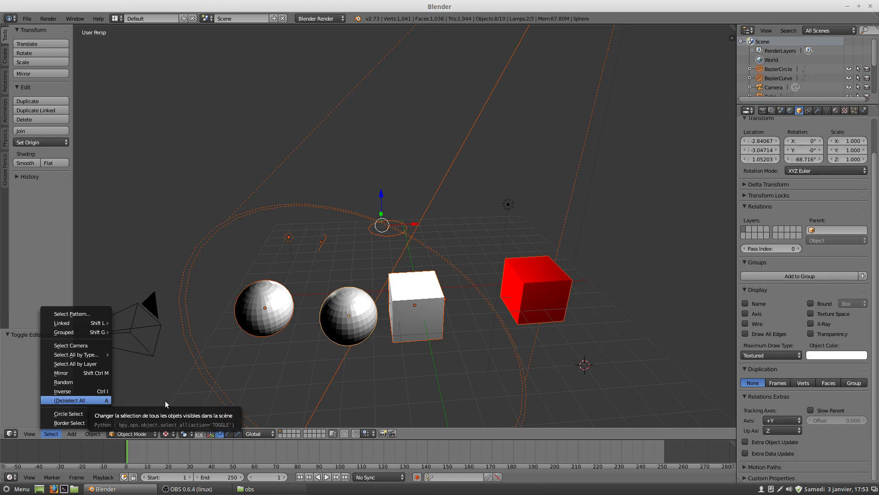
{"action": "key", "text": "a"}
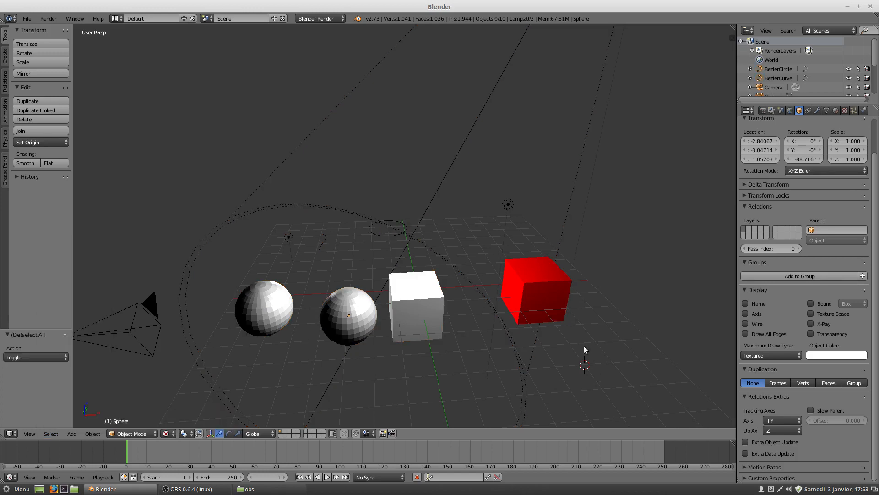
{"action": "key", "text": "a"}
{"action": "key", "text": "a"}
{"action": "key", "text": "a"}
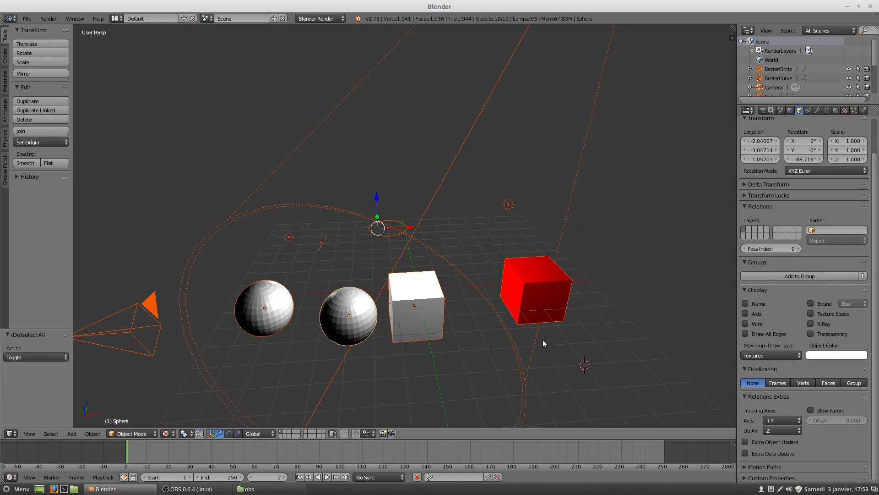
{"action": "key", "text": "a"}
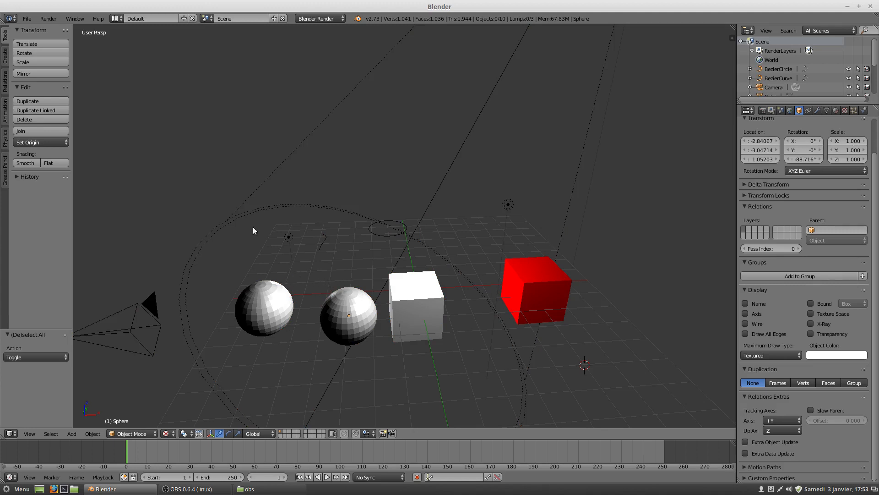
Step: Border-select the spot lamp and add the left sphere with a second selection box
{"action": "key", "text": "b"}
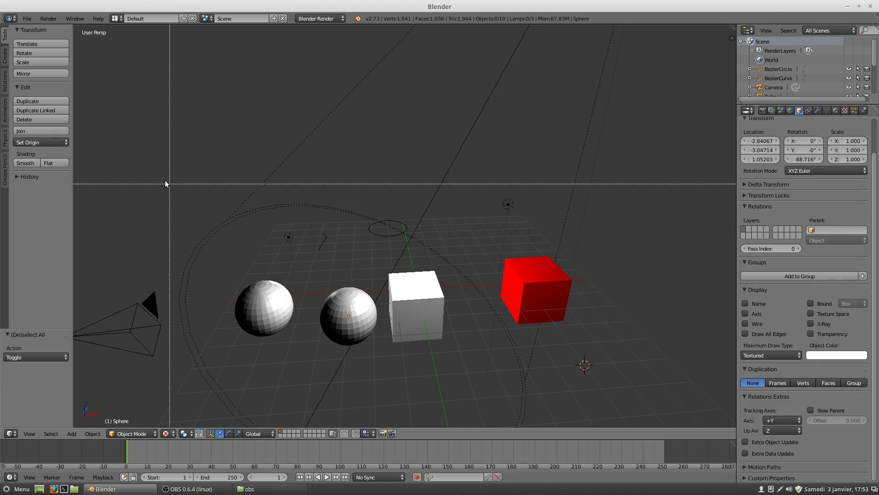
{"action": "left_click_drag", "start_coordinate": [152, 159], "coordinate": [248, 273]}
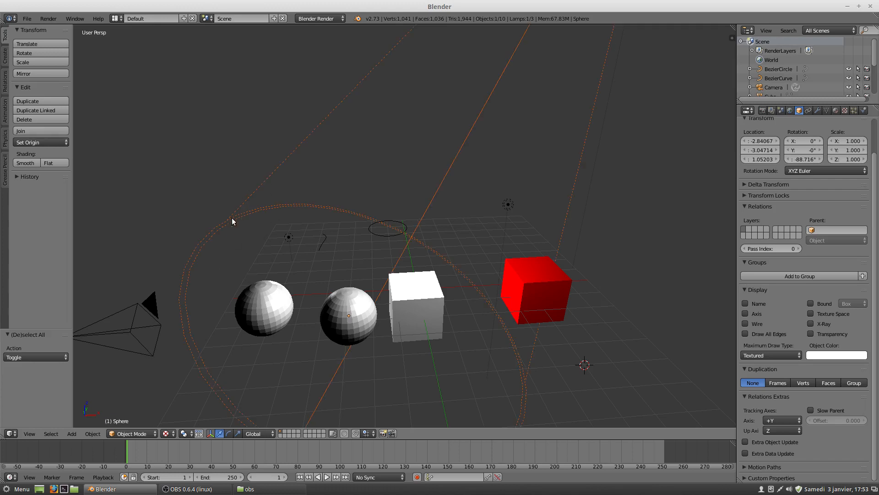
{"action": "key", "text": "b"}
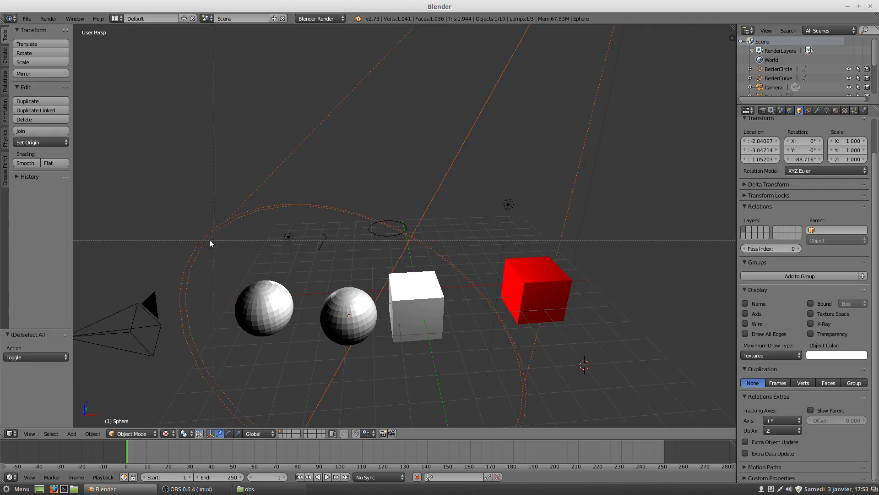
{"action": "left_click_drag", "start_coordinate": [222, 250], "coordinate": [291, 353]}
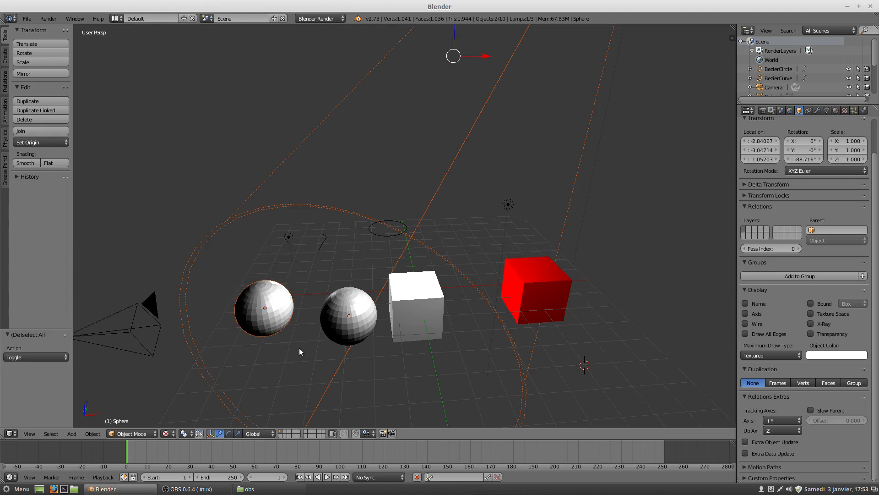
Step: Add the right sphere, the white cube and both point lamps to the selection with Border Select
{"action": "key", "text": "b"}
{"action": "left_click_drag", "start_coordinate": [223, 254], "coordinate": [323, 354]}
{"action": "scroll", "coordinate": [526, 374], "scroll_direction": "down", "scroll_amount": 2}
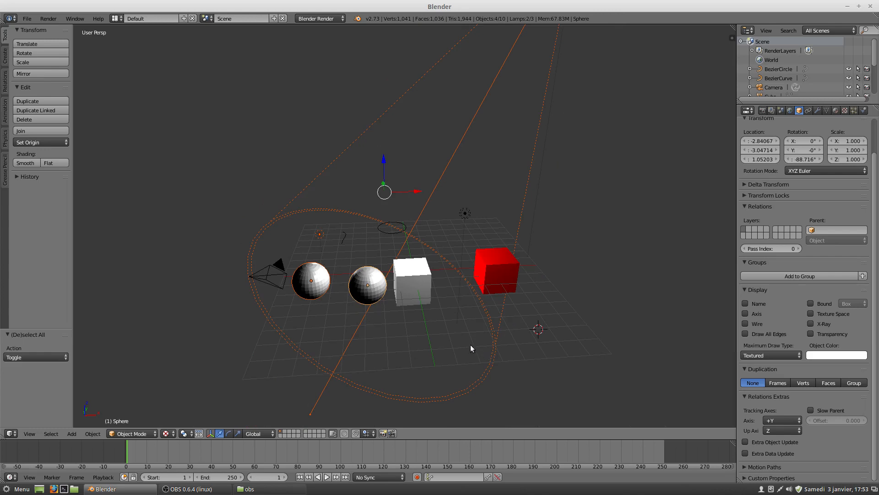
{"action": "key", "text": "b"}
{"action": "left_click_drag", "start_coordinate": [467, 326], "coordinate": [401, 263]}
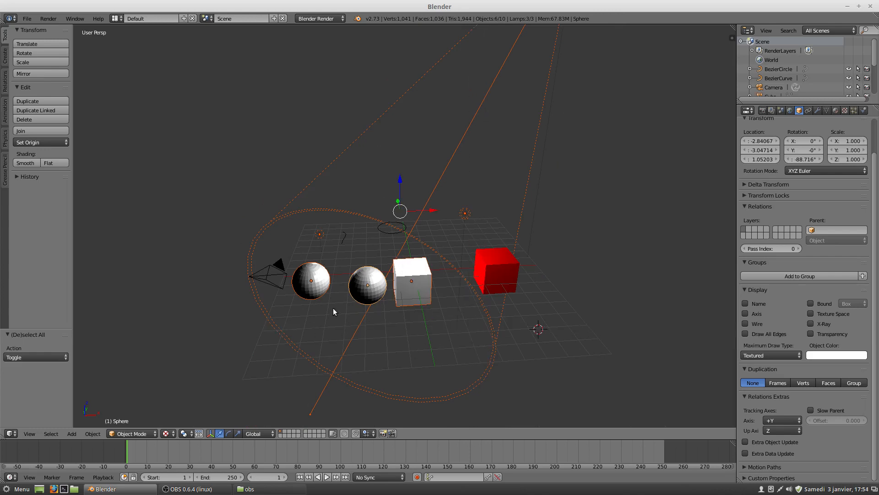
Step: Use border deselection to remove the left sphere, the spot lamp and the left point lamp from the selection
{"action": "key", "text": "b"}
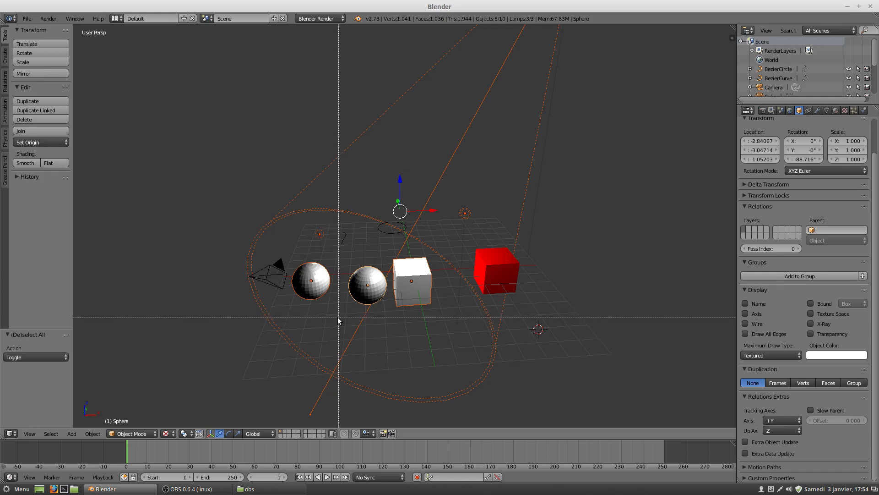
{"action": "left_click_drag", "start_coordinate": [339, 318], "coordinate": [310, 277]}
{"action": "middle_click_drag", "start_coordinate": [310, 279], "coordinate": [310, 280]}
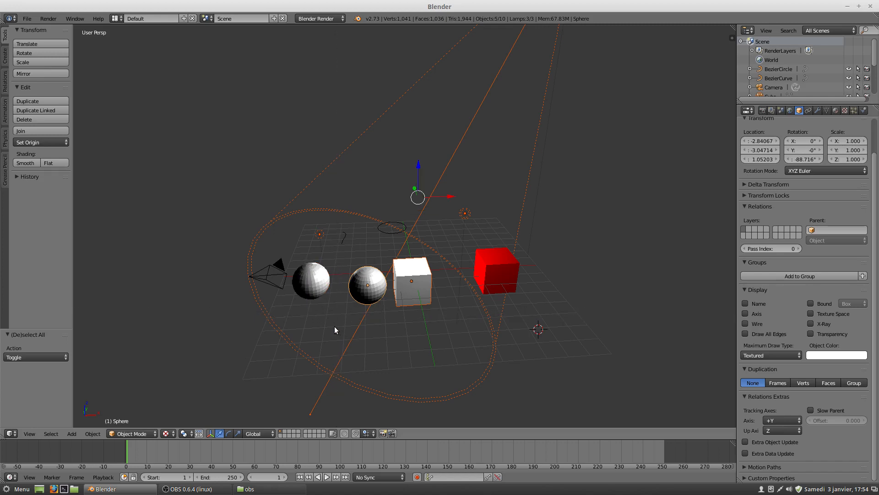
{"action": "key", "text": "b"}
{"action": "left_click_drag", "start_coordinate": [334, 326], "coordinate": [236, 333]}
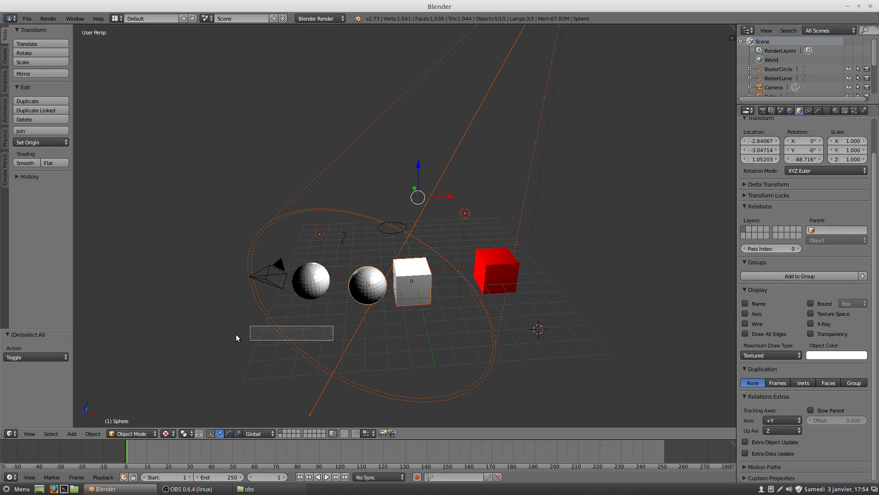
{"action": "middle_click_drag", "start_coordinate": [236, 334], "coordinate": [213, 152]}
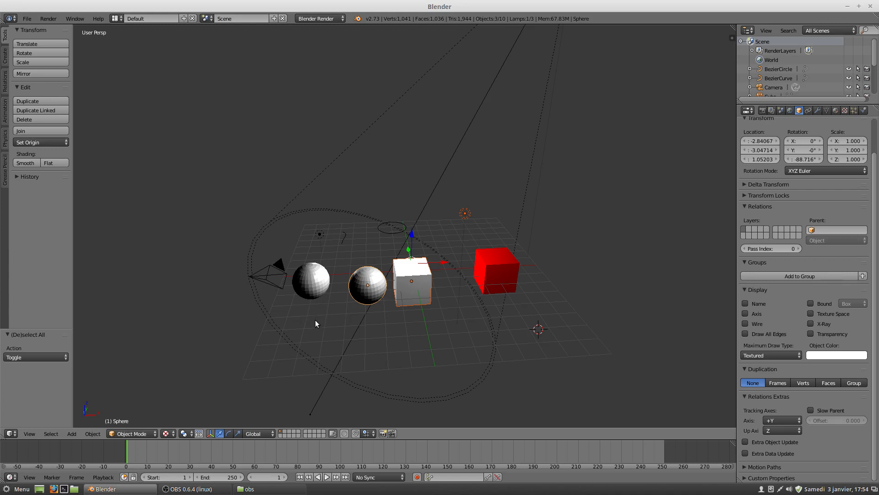
Step: Remove the right sphere, the white cube and the right point lamp from the selection with border deselection
{"action": "key", "text": "b"}
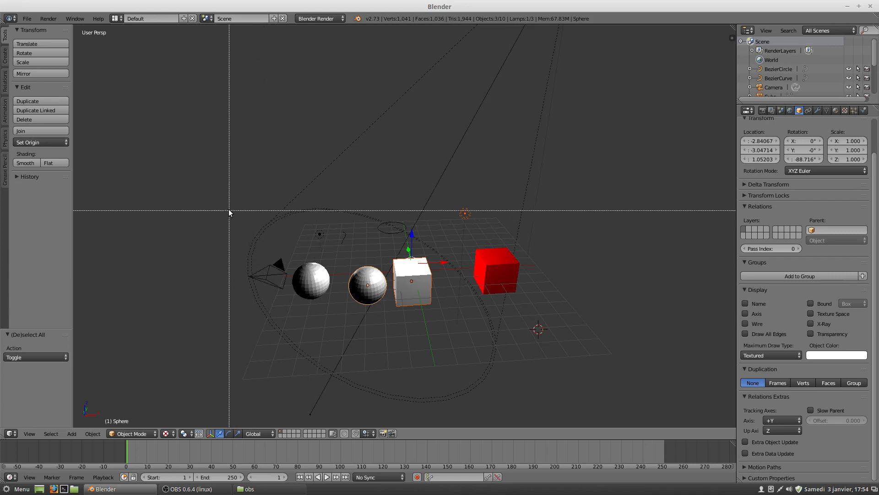
{"action": "left_click_drag", "start_coordinate": [289, 216], "coordinate": [424, 343]}
{"action": "middle_click_drag", "start_coordinate": [424, 343], "coordinate": [459, 350]}
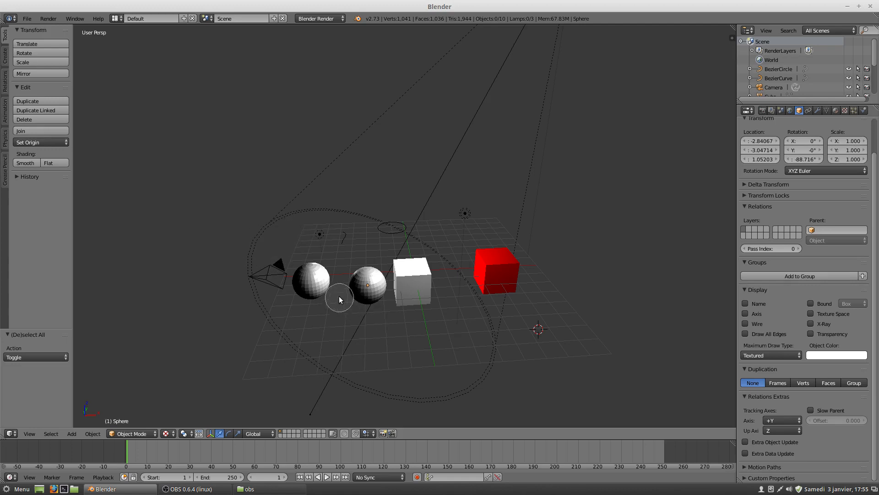
Step: Use Circle Select to select the spheres, white cube and camera, then paint over the left point lamp, both curves and the red cube
{"action": "left_click", "coordinate": [319, 291]}
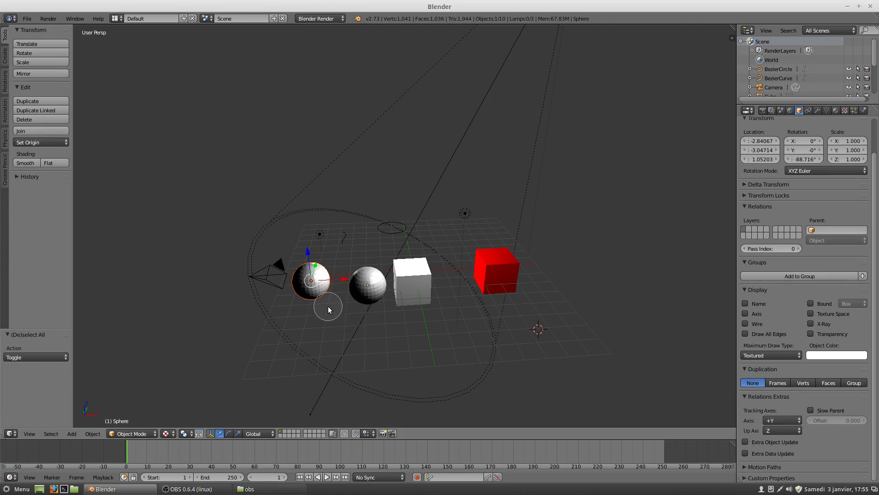
{"action": "left_click", "coordinate": [361, 287]}
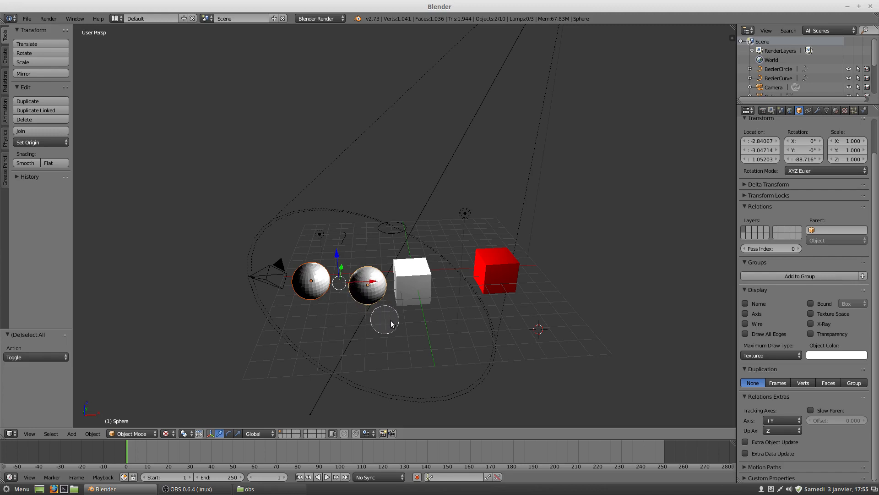
{"action": "left_click", "coordinate": [416, 287]}
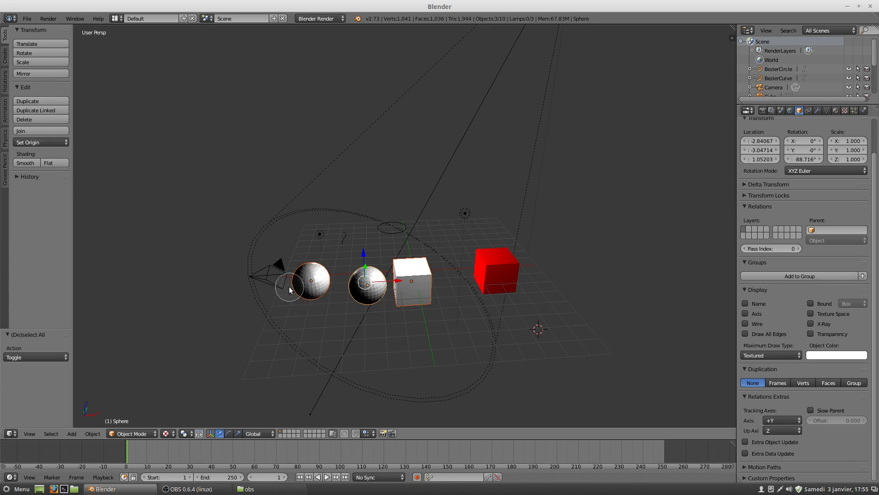
{"action": "left_click", "coordinate": [252, 276]}
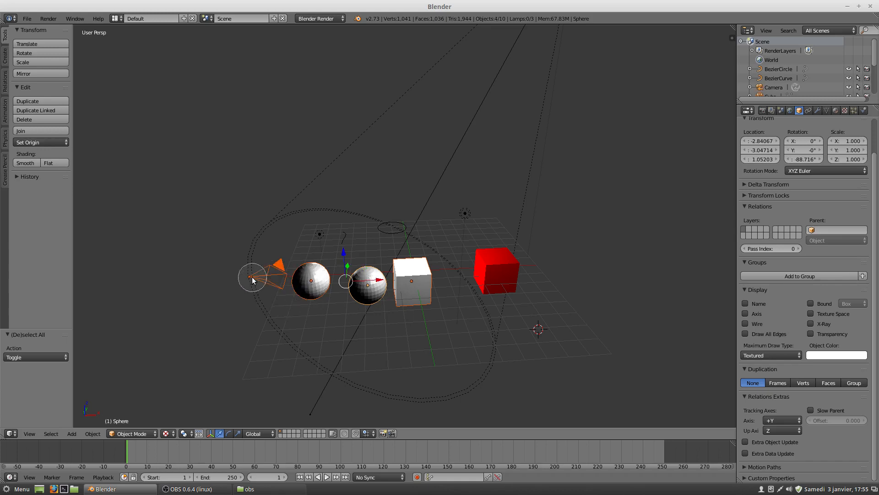
{"action": "mouse_move", "coordinate": [421, 223]}
{"action": "left_mouse_down"}
{"action": "mouse_move", "coordinate": [312, 248]}
{"action": "mouse_move", "coordinate": [455, 286]}
{"action": "left_mouse_up"}
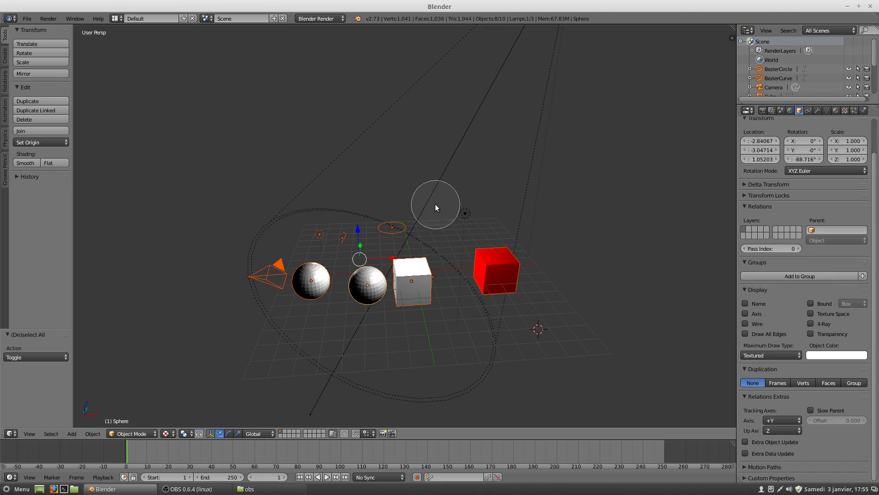
Step: Enlarge the Circle Select brush and shrink it again
{"action": "scroll", "coordinate": [432, 191], "scroll_direction": "down", "scroll_amount": 3}
{"action": "scroll", "coordinate": [430, 190], "scroll_direction": "down", "scroll_amount": 2}
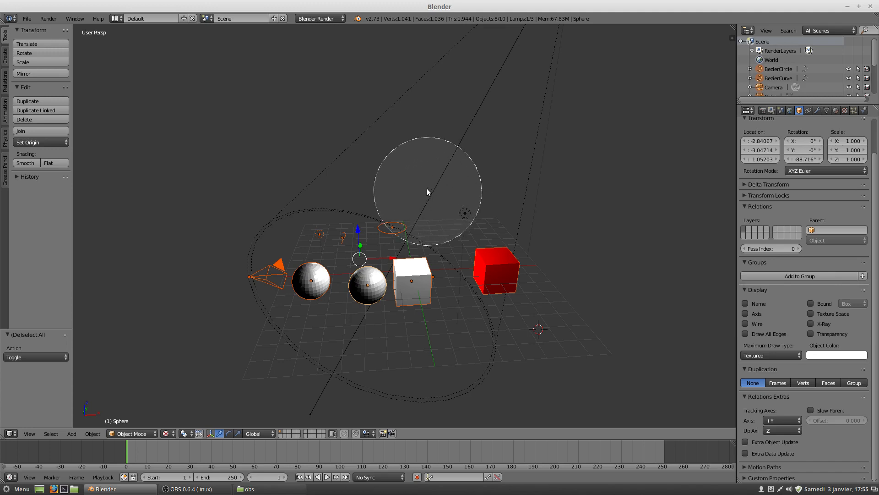
{"action": "scroll", "coordinate": [427, 187], "scroll_direction": "up", "scroll_amount": 4}
{"action": "scroll", "coordinate": [421, 191], "scroll_direction": "down", "scroll_amount": 2}
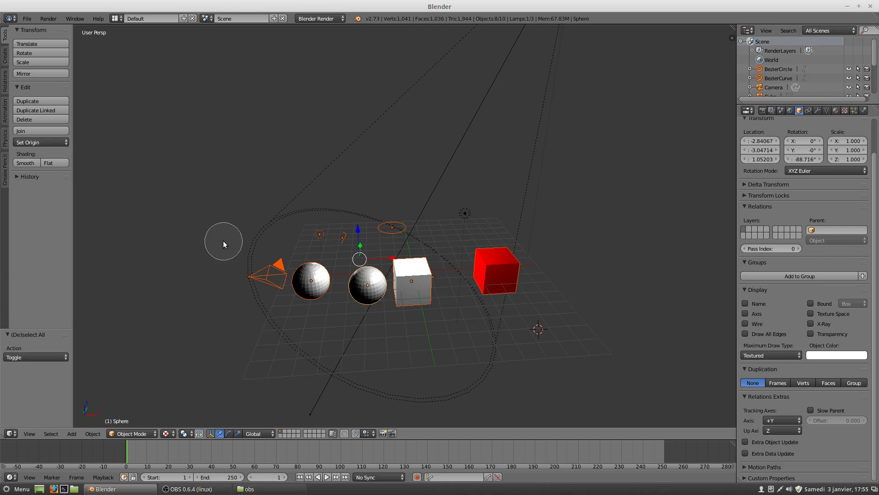
Step: Add the spot lamp to the selection with Circle Select
{"action": "scroll", "coordinate": [426, 271], "scroll_direction": "down", "scroll_amount": 3}
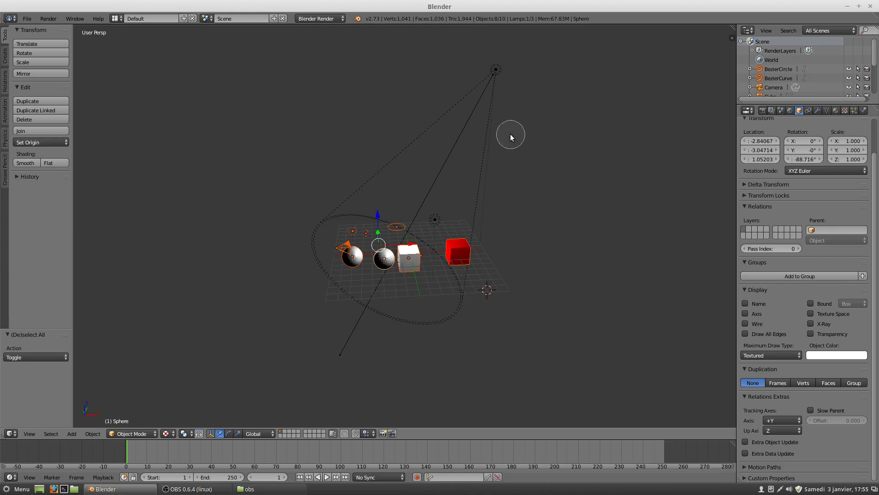
{"action": "key", "text": "c"}
{"action": "left_click", "coordinate": [496, 71]}
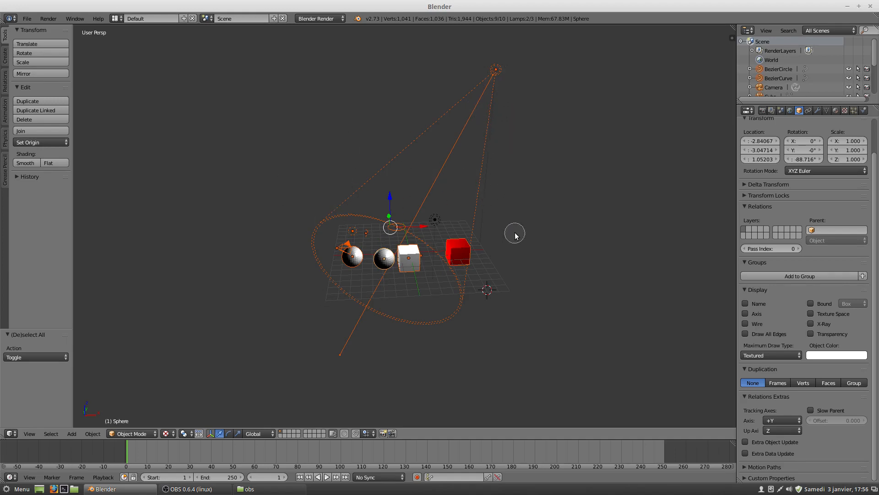
Step: Enlarge the Circle Select brush and deselect the spot lamp, the red cube and all other selected objects with it
{"action": "scroll", "coordinate": [516, 226], "scroll_direction": "down", "scroll_amount": 5}
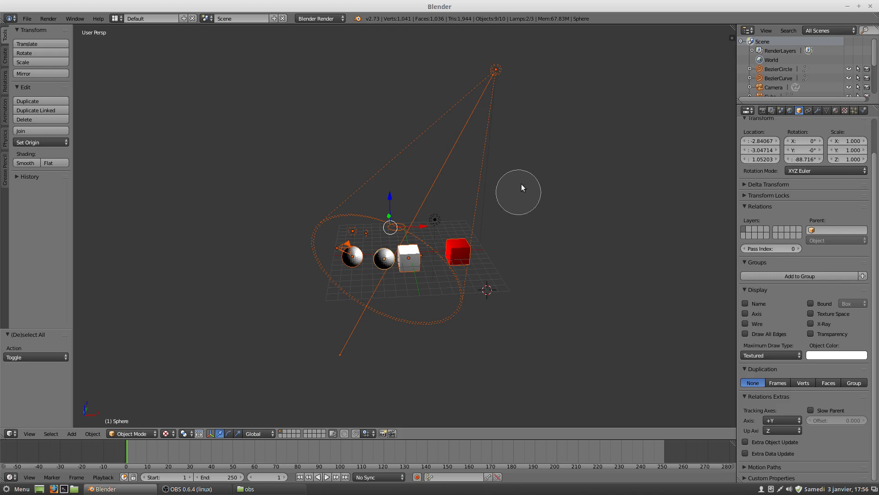
{"action": "middle_click_drag", "start_coordinate": [495, 91], "coordinate": [489, 83]}
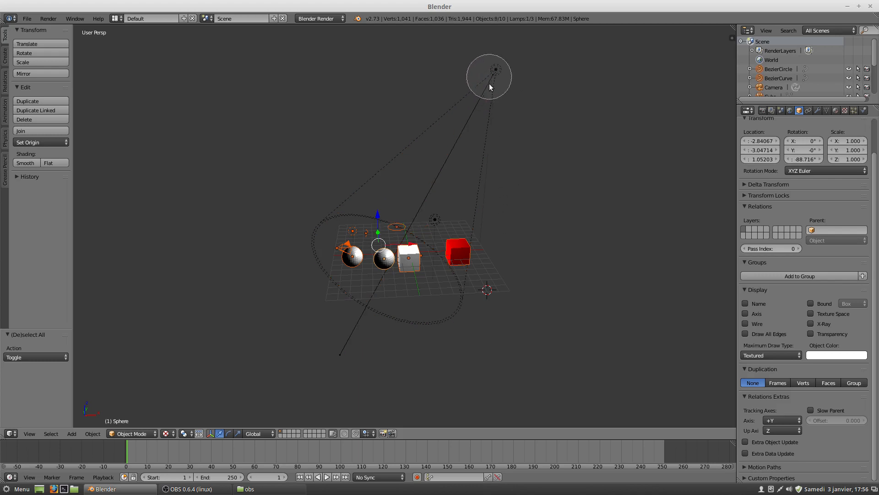
{"action": "middle_click", "coordinate": [436, 261]}
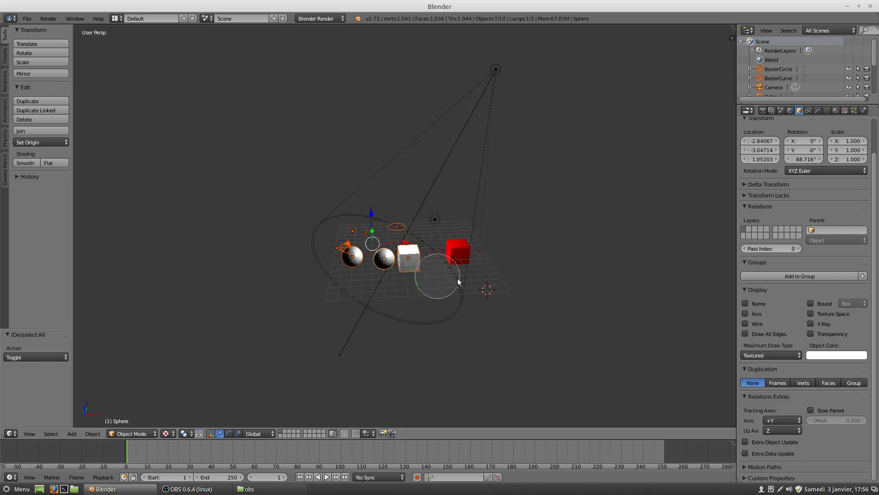
{"action": "mouse_move", "coordinate": [439, 232]}
{"action": "middle_mouse_down"}
{"action": "mouse_move", "coordinate": [403, 270]}
{"action": "mouse_move", "coordinate": [397, 218]}
{"action": "mouse_move", "coordinate": [371, 279]}
{"action": "mouse_move", "coordinate": [353, 225]}
{"action": "middle_mouse_up"}
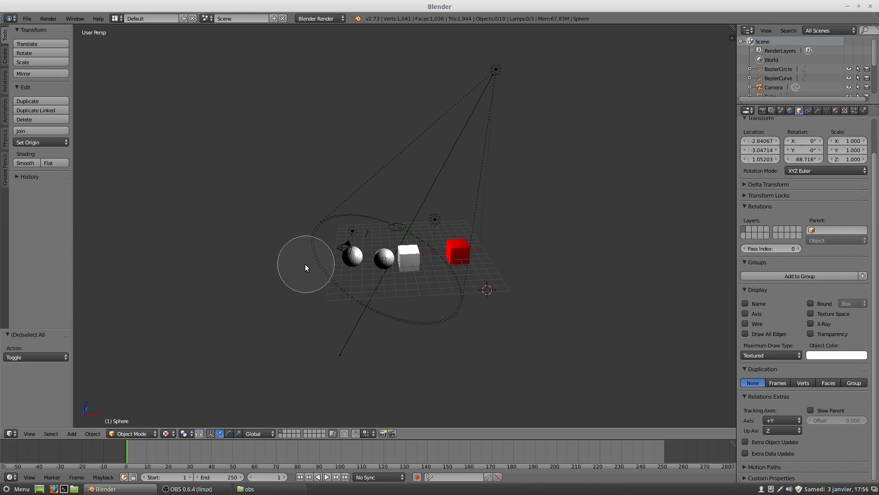
Step: Paint-select every object except the spot lamp with Circle Select and remove them all again with circle deselection
{"action": "mouse_move", "coordinate": [304, 236]}
{"action": "left_mouse_down"}
{"action": "mouse_move", "coordinate": [495, 245]}
{"action": "mouse_move", "coordinate": [392, 294]}
{"action": "left_mouse_up"}
{"action": "right_click", "coordinate": [407, 304]}
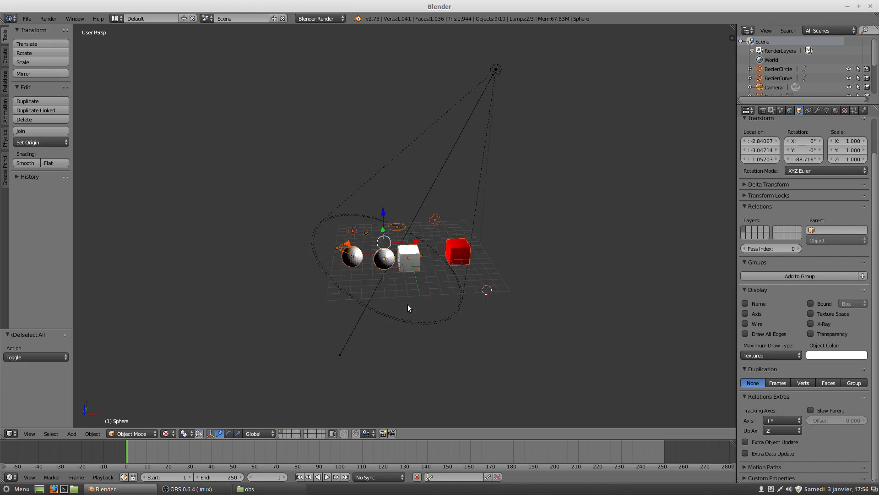
{"action": "key", "text": "c"}
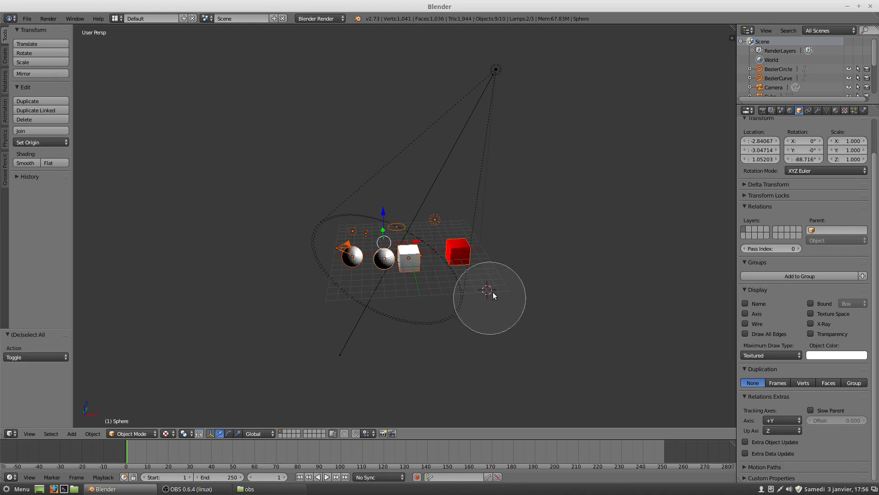
{"action": "mouse_move", "coordinate": [528, 251]}
{"action": "middle_mouse_down"}
{"action": "mouse_move", "coordinate": [493, 248]}
{"action": "mouse_move", "coordinate": [459, 220]}
{"action": "mouse_move", "coordinate": [418, 272]}
{"action": "mouse_move", "coordinate": [391, 233]}
{"action": "mouse_move", "coordinate": [380, 268]}
{"action": "mouse_move", "coordinate": [346, 254]}
{"action": "mouse_move", "coordinate": [389, 219]}
{"action": "middle_mouse_up"}
{"action": "key", "text": "Escape"}
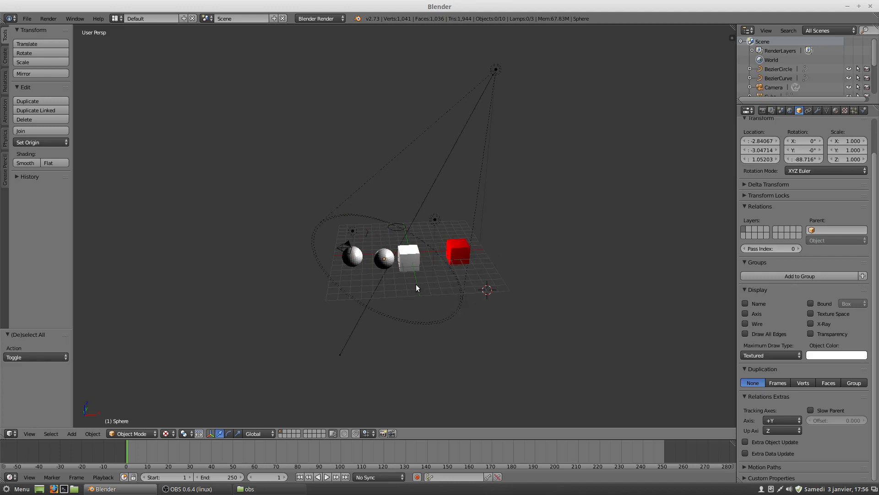
Step: Invert the empty selection to select every object, and invert it back
{"action": "scroll", "coordinate": [370, 301], "scroll_direction": "up", "scroll_amount": 4}
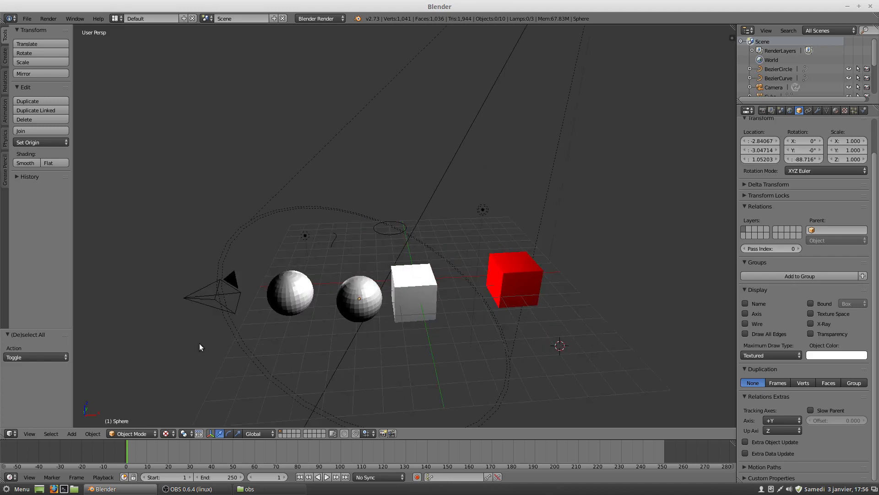
{"action": "left_click", "coordinate": [47, 435]}
{"action": "key", "text": "ctrl+i"}
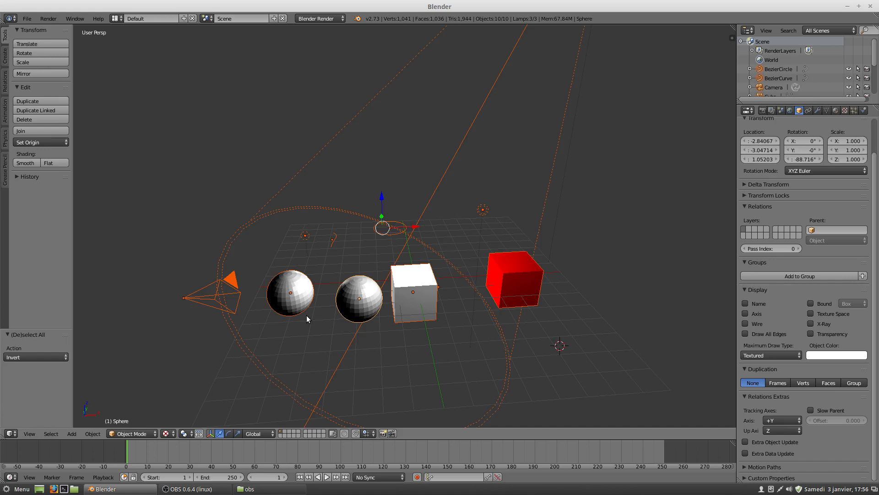
{"action": "key", "text": "ctrl+i"}
Step: Select both spheres and invert the selection, ending with everything deselected
{"action": "right_click", "coordinate": [306, 312]}
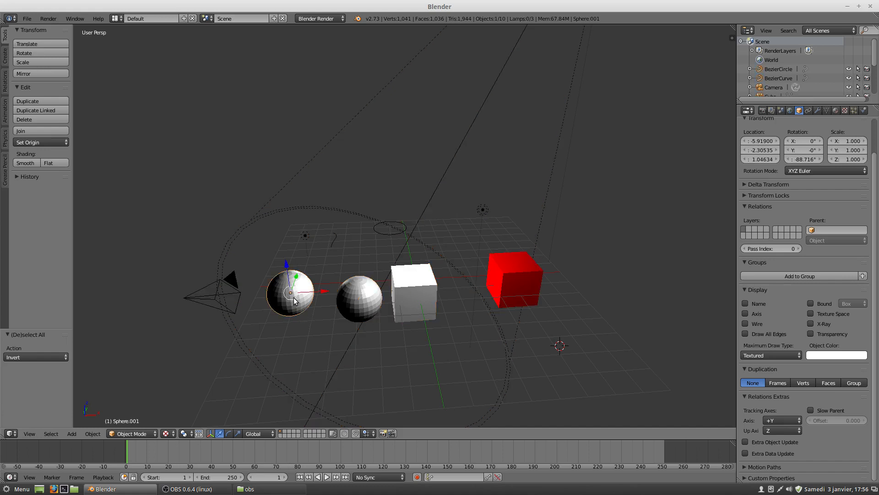
{"action": "right_click", "coordinate": [361, 300], "text": "shift"}
{"action": "key", "text": "ctrl+i"}
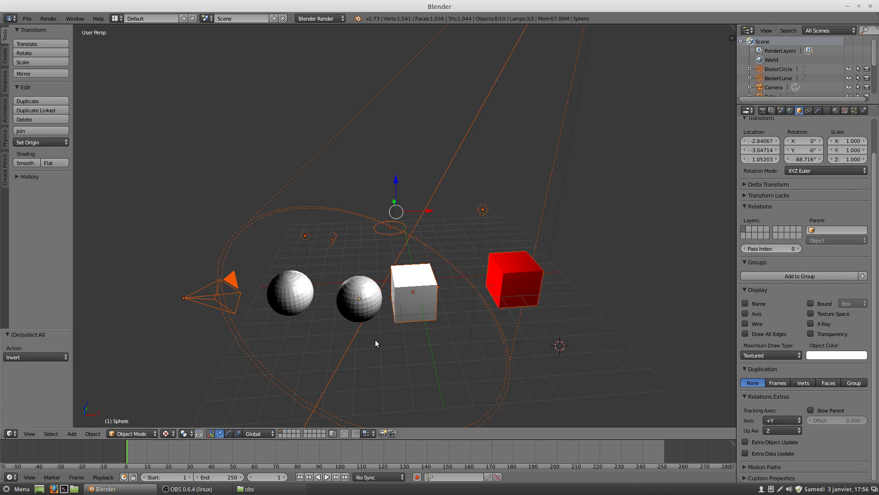
{"action": "key", "text": "a"}
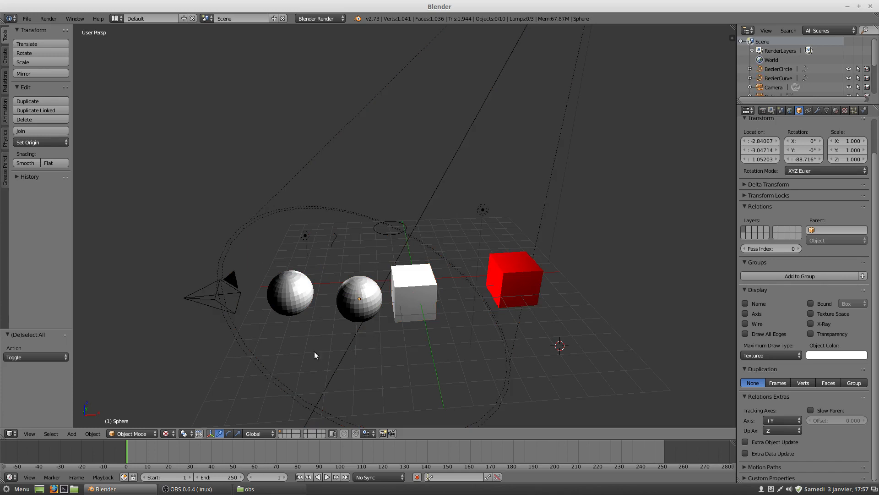
Step: Select objects at random twice, deselecting everything after each random selection
{"action": "left_click", "coordinate": [51, 433]}
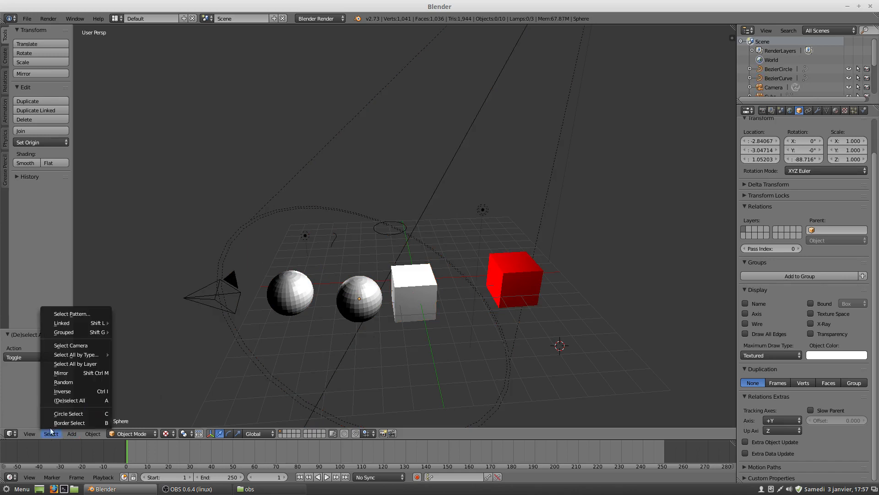
{"action": "left_click", "coordinate": [61, 382]}
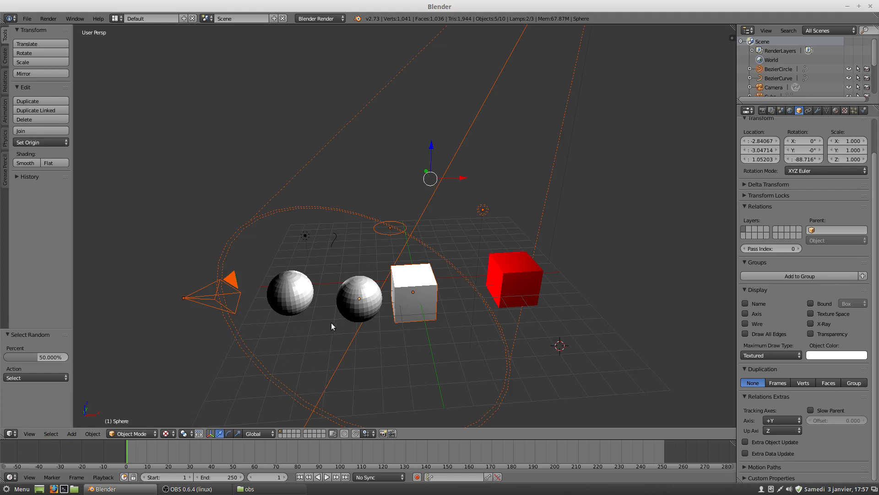
{"action": "key", "text": "a"}
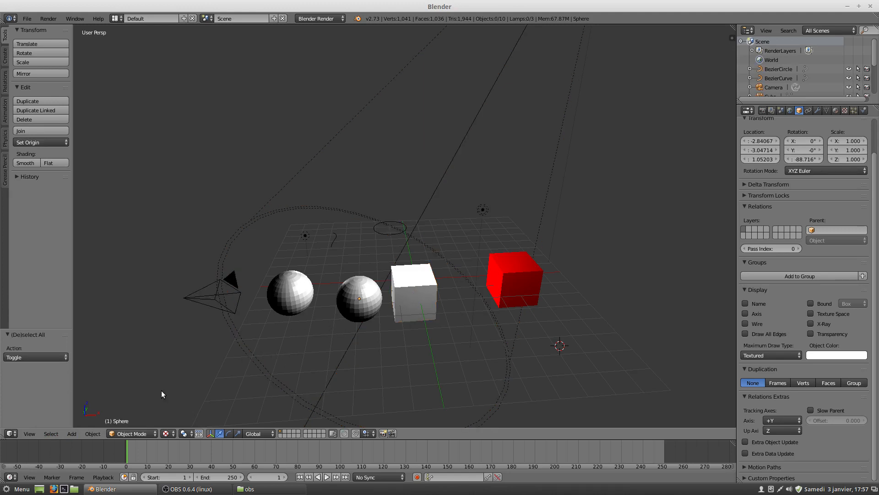
{"action": "left_click", "coordinate": [55, 435]}
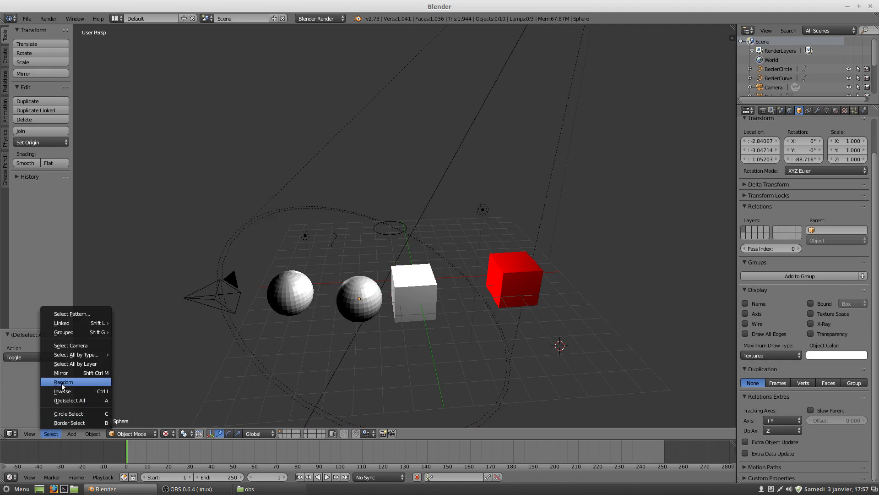
{"action": "left_click", "coordinate": [63, 385]}
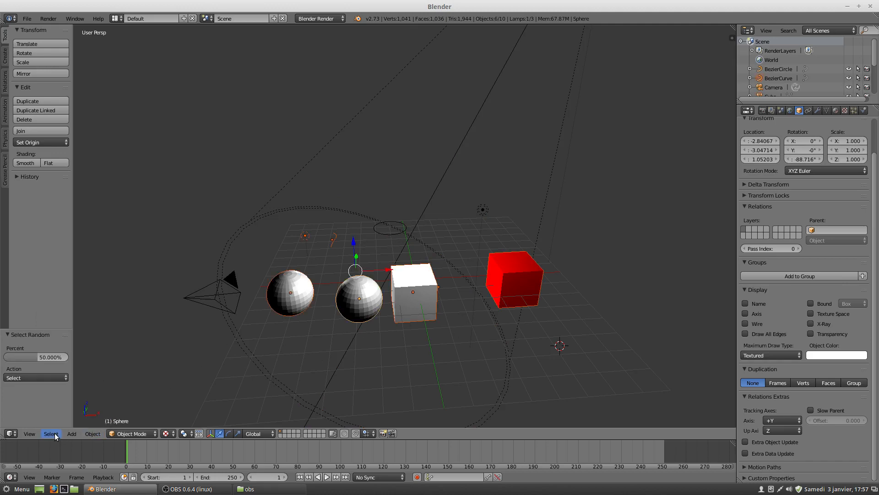
{"action": "key", "text": "a"}
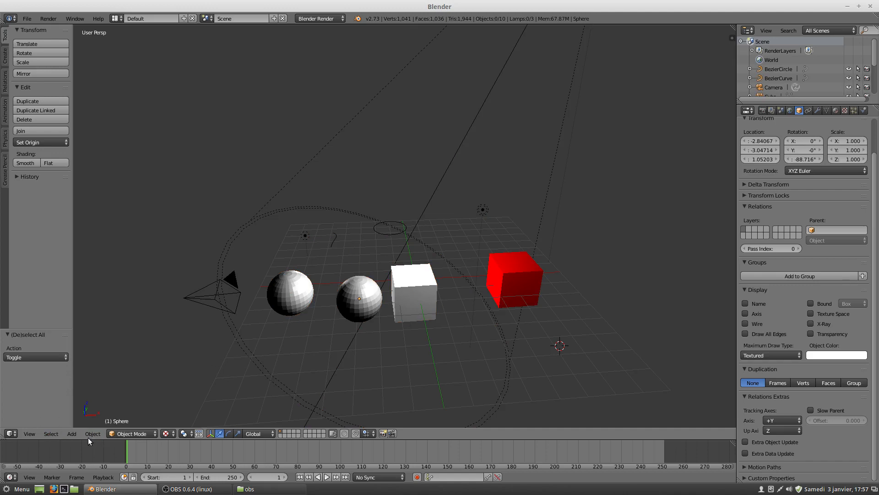
Step: Select all objects of type Curve
{"action": "left_click", "coordinate": [52, 433]}
{"action": "left_click", "coordinate": [51, 433]}
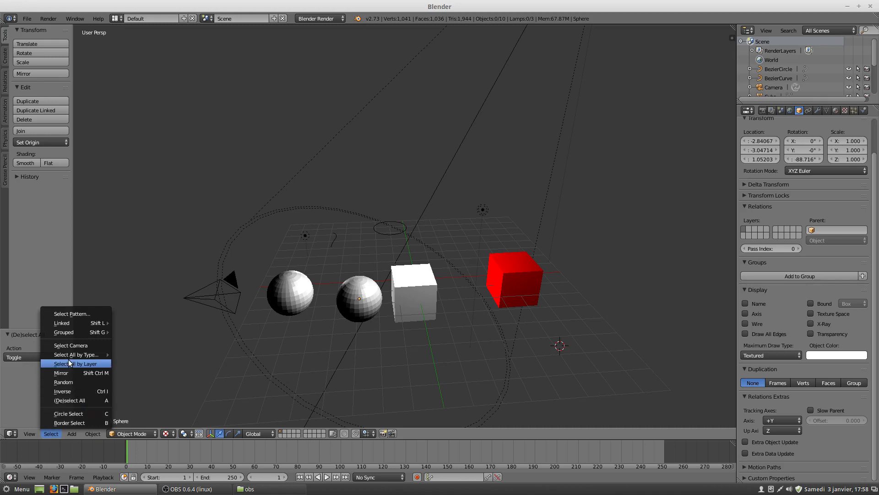
{"action": "mouse_move", "coordinate": [68, 356]}
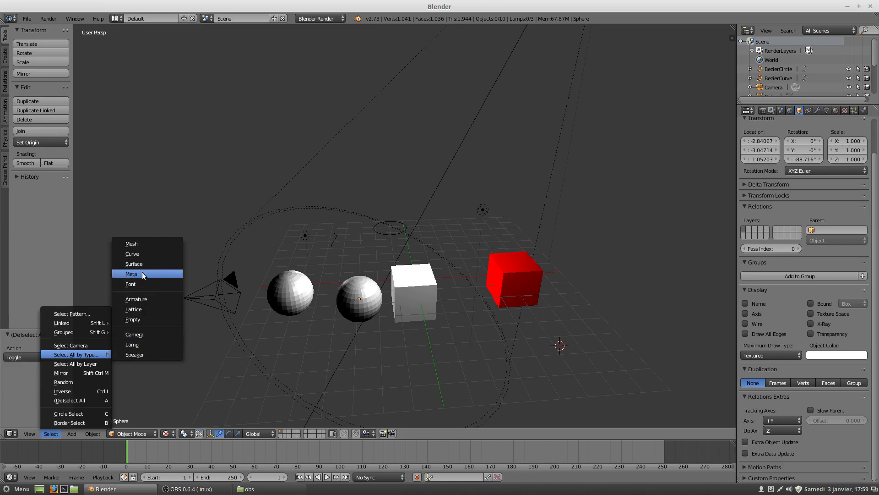
{"action": "left_click", "coordinate": [141, 253]}
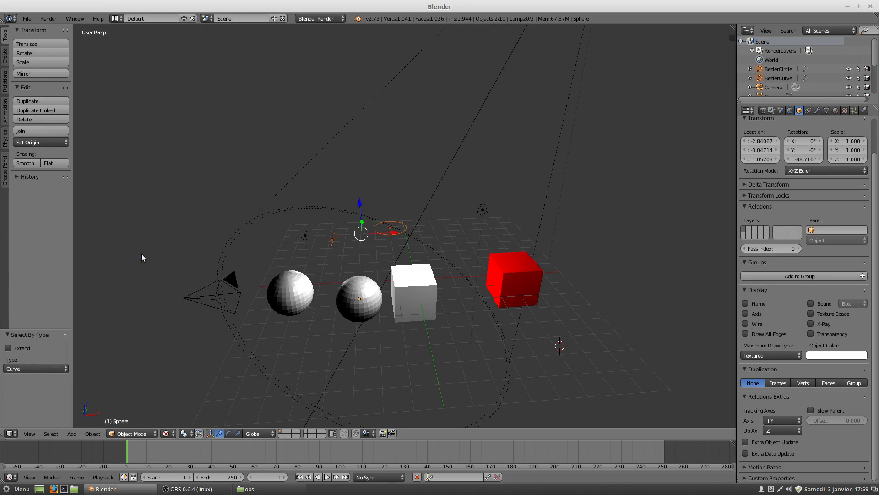
Step: Select all objects of type Lamp
{"action": "left_click", "coordinate": [54, 434]}
{"action": "mouse_move", "coordinate": [74, 332]}
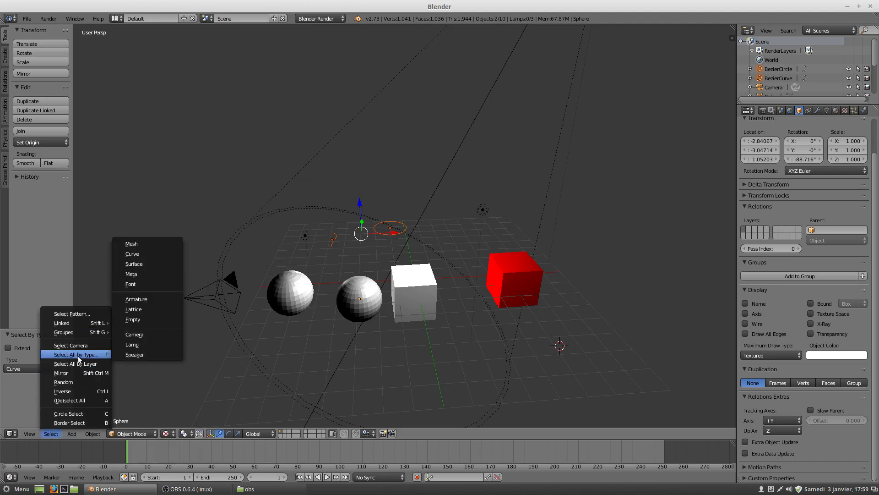
{"action": "left_click", "coordinate": [138, 347]}
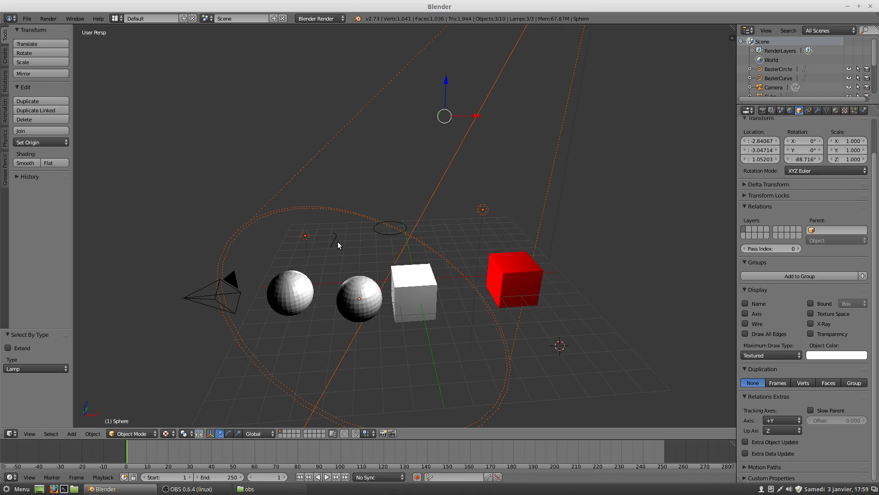
Step: Select all objects of type Mesh
{"action": "left_click", "coordinate": [57, 434]}
{"action": "mouse_move", "coordinate": [85, 354]}
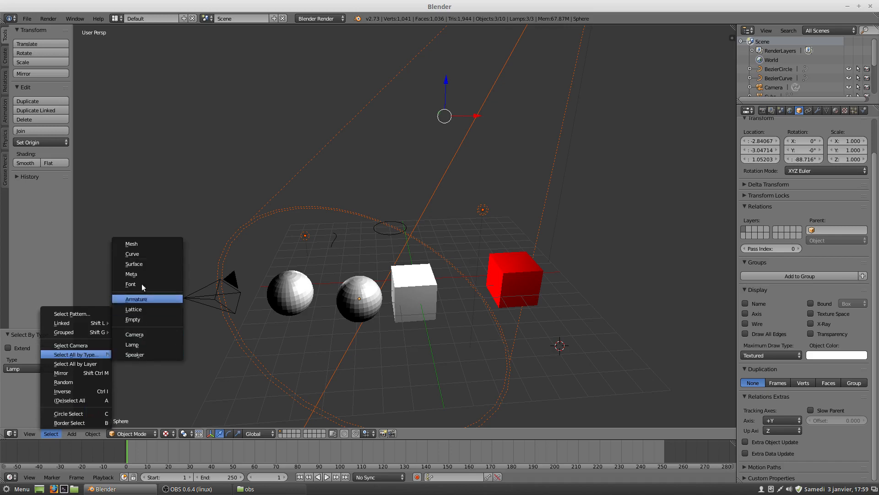
{"action": "left_click", "coordinate": [139, 244]}
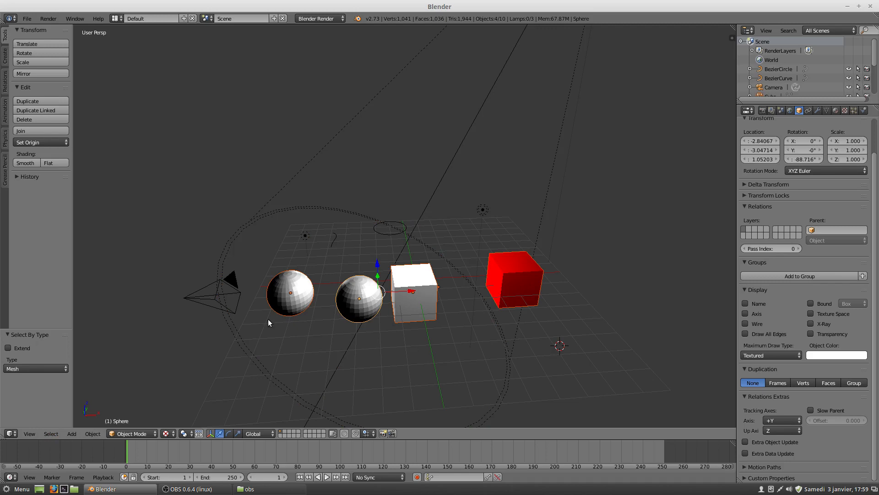
Step: Select the scene's active camera and look at the Grouped selection options
{"action": "left_click", "coordinate": [51, 433]}
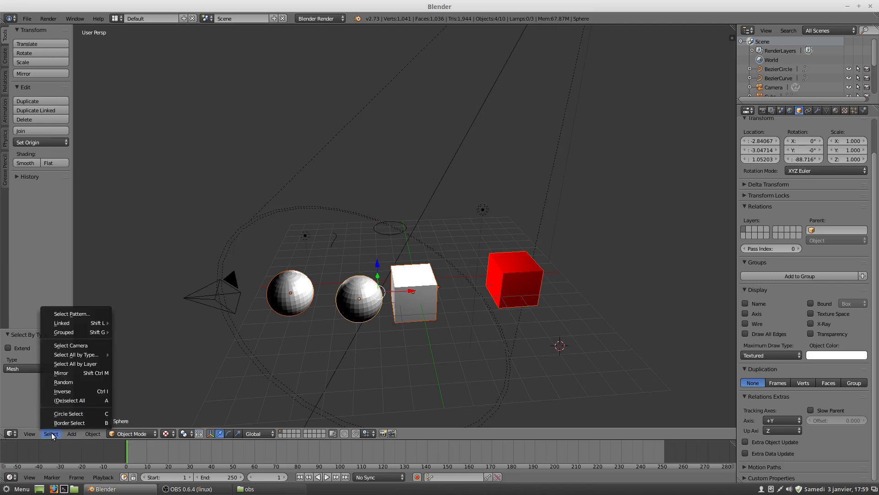
{"action": "left_click", "coordinate": [78, 345]}
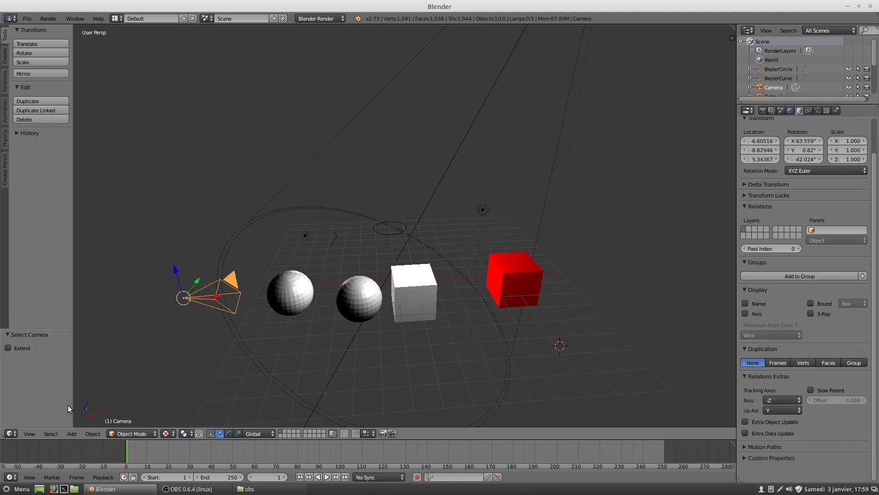
{"action": "left_click", "coordinate": [52, 433]}
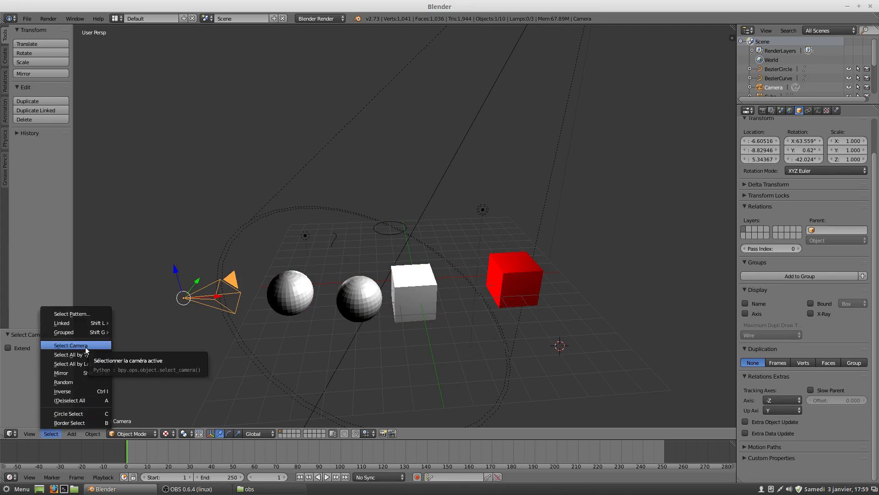
{"action": "mouse_move", "coordinate": [88, 333]}
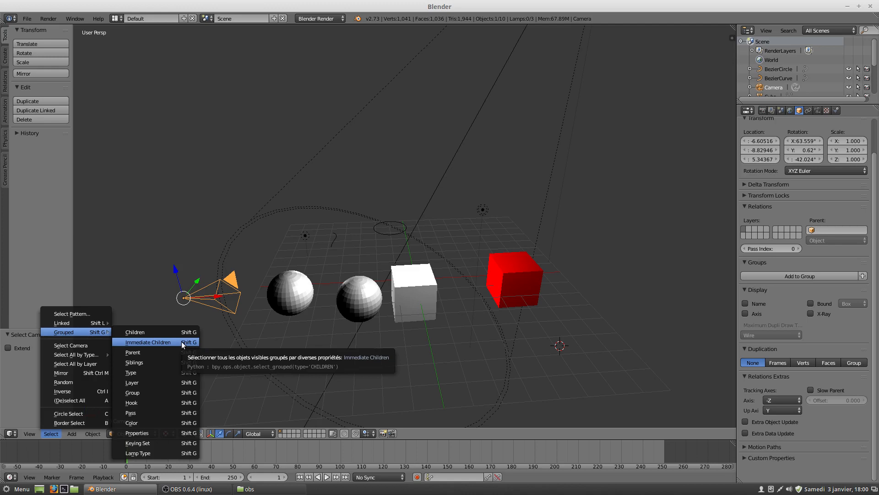
Step: Select both spheres, the white cube and the red cube together, making the red cube the active object
{"action": "right_click", "coordinate": [284, 293]}
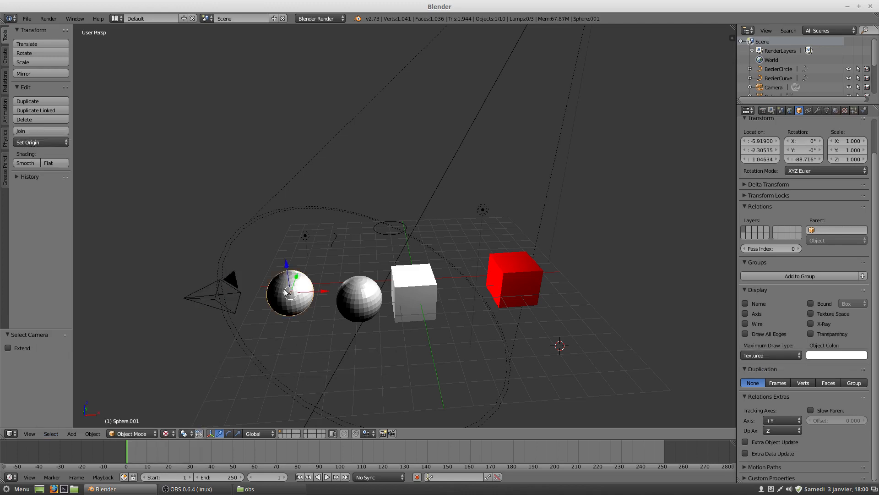
{"action": "right_click", "coordinate": [355, 298], "text": "shift"}
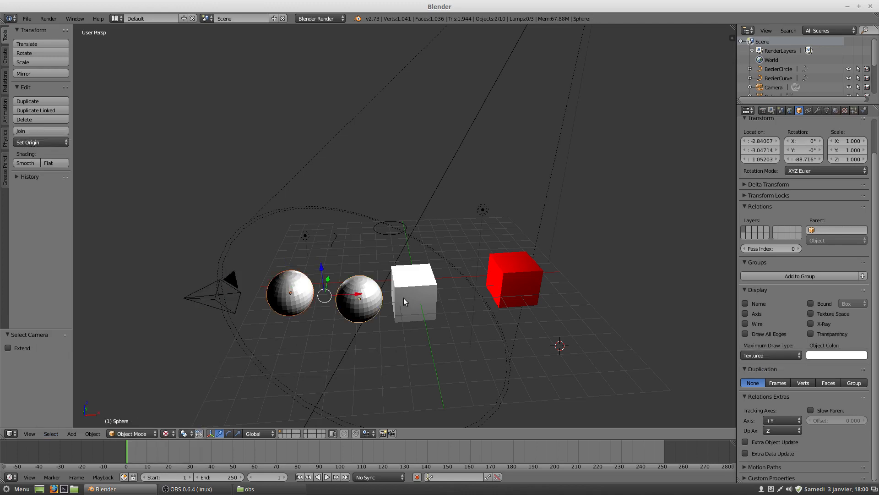
{"action": "right_click", "coordinate": [414, 296], "text": "shift"}
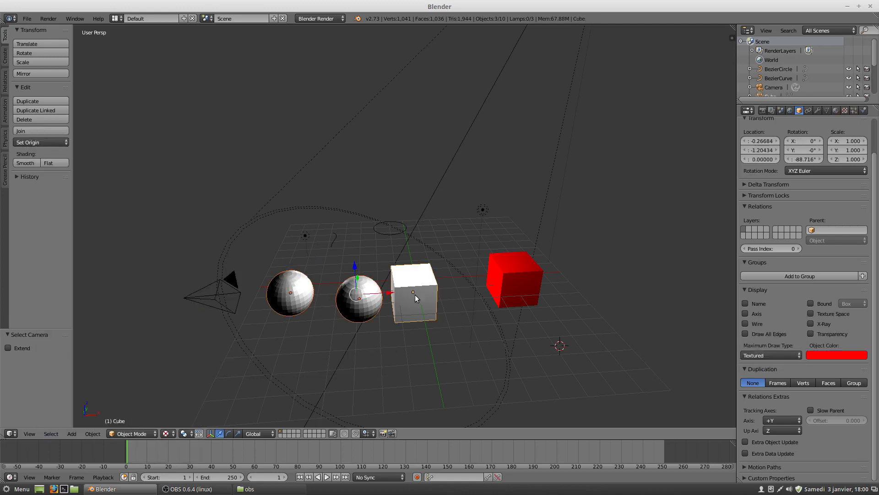
{"action": "right_click", "coordinate": [511, 285], "text": "shift"}
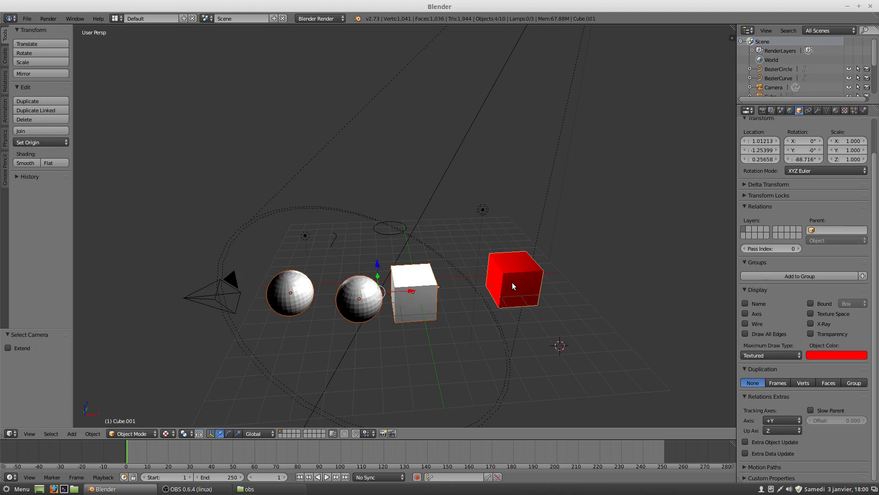
Step: Look over the Grouped selection types with the spheres and cubes selected
{"action": "left_click", "coordinate": [49, 433]}
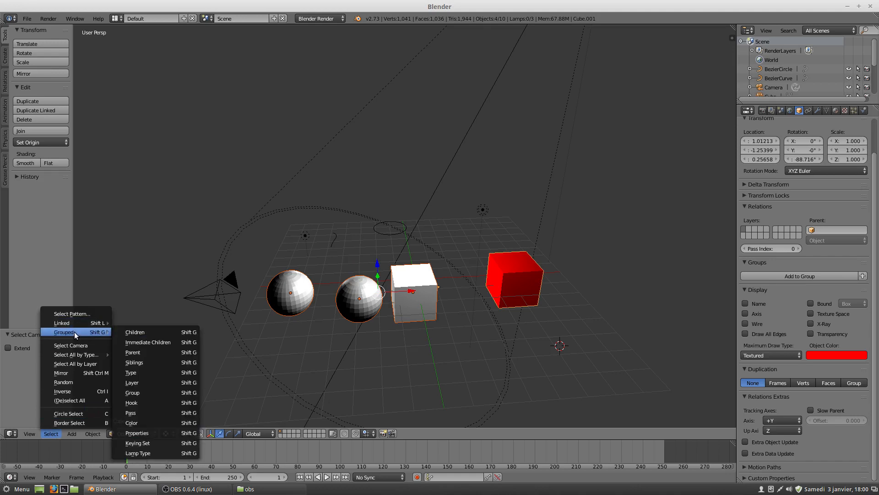
{"action": "left_click", "coordinate": [145, 341]}
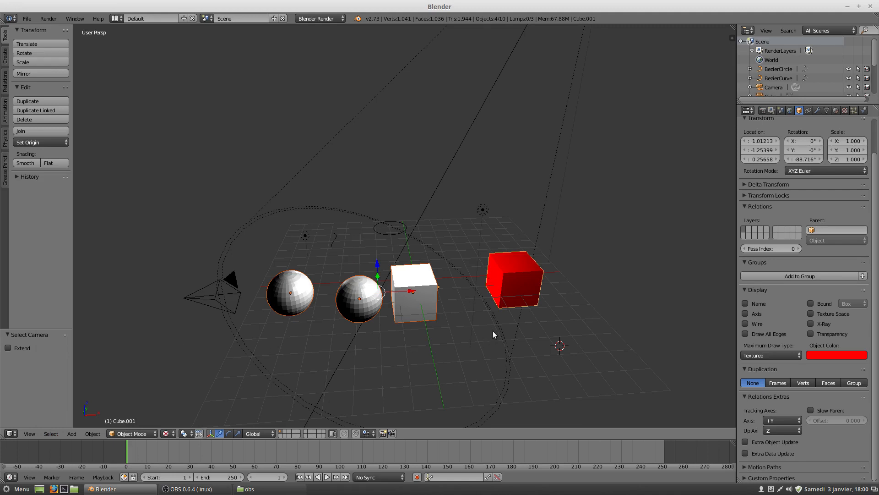
{"action": "key", "text": "ctrl+l"}
{"action": "mouse_move", "coordinate": [493, 332]}
{"action": "left_click", "coordinate": [51, 433]}
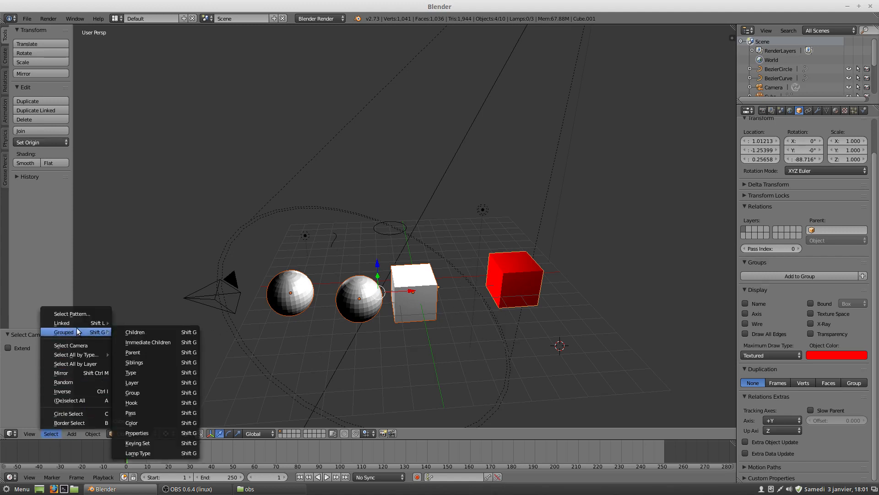
{"action": "mouse_move", "coordinate": [79, 331]}
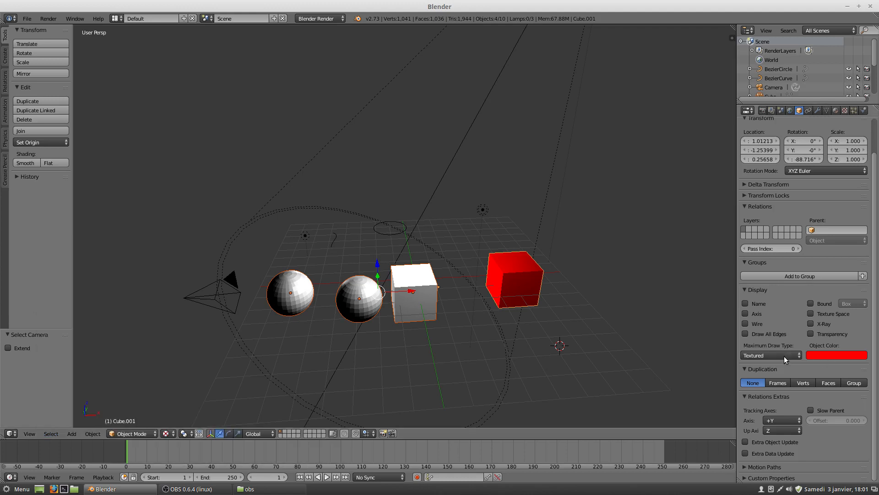
Step: Check the red cube's object color, enable Object Color in its material, and switch the viewport to Solid shading
{"action": "left_click", "coordinate": [823, 356]}
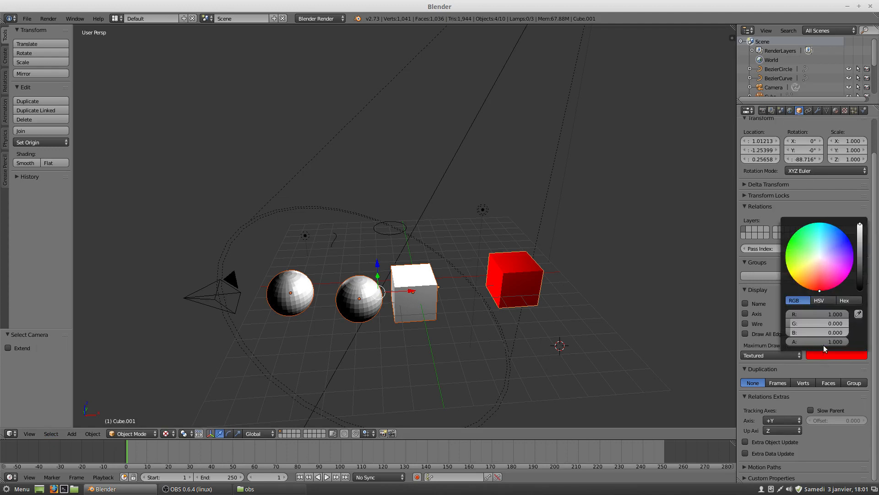
{"action": "left_click", "coordinate": [825, 357]}
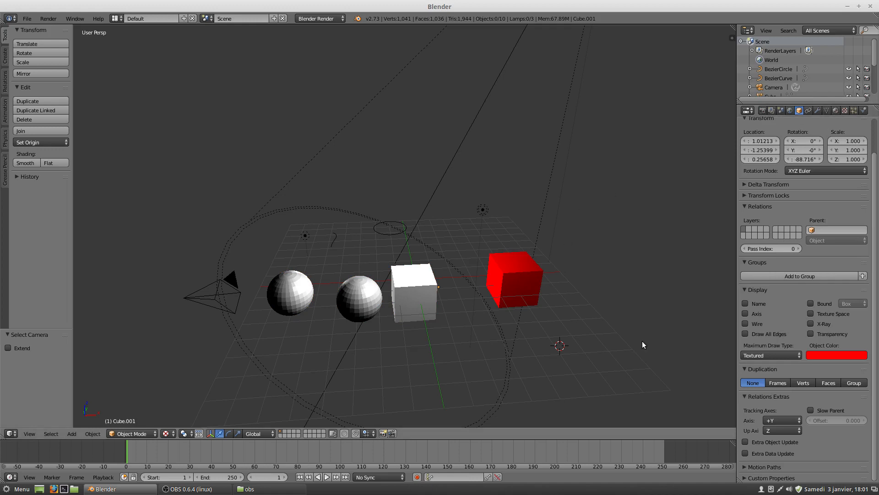
{"action": "left_click", "coordinate": [836, 110]}
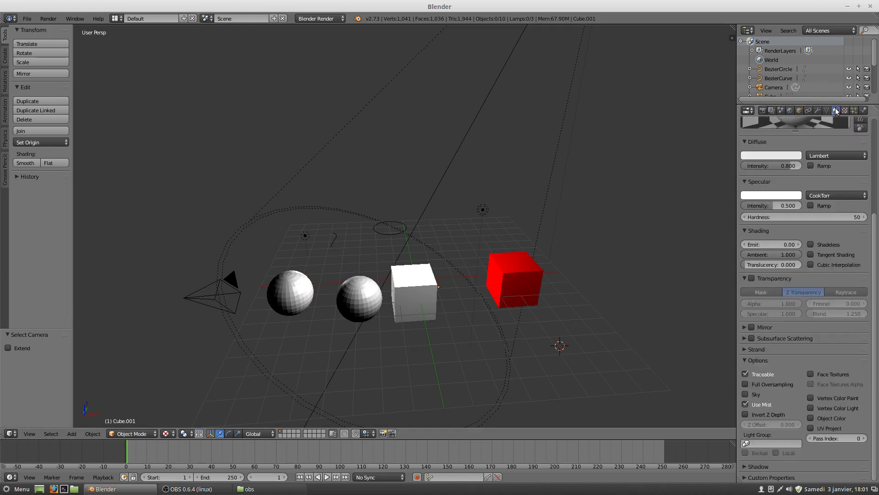
{"action": "left_click", "coordinate": [811, 418]}
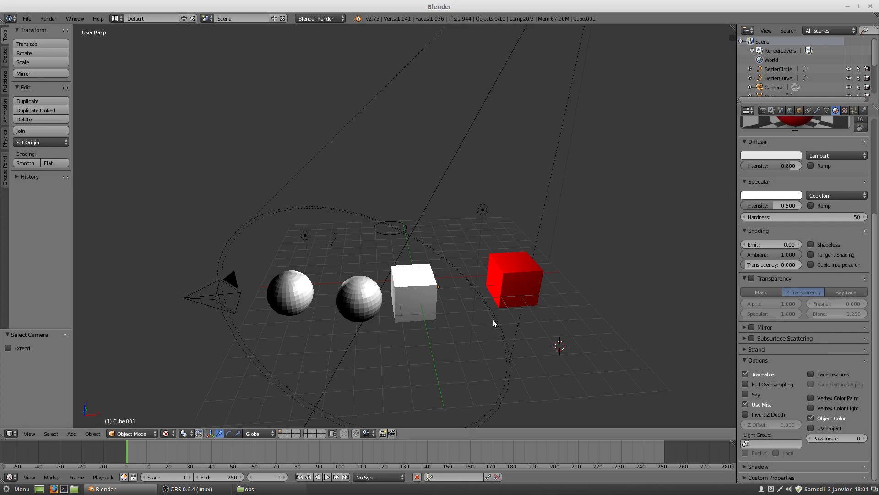
{"action": "left_click", "coordinate": [166, 434]}
{"action": "left_click", "coordinate": [175, 402]}
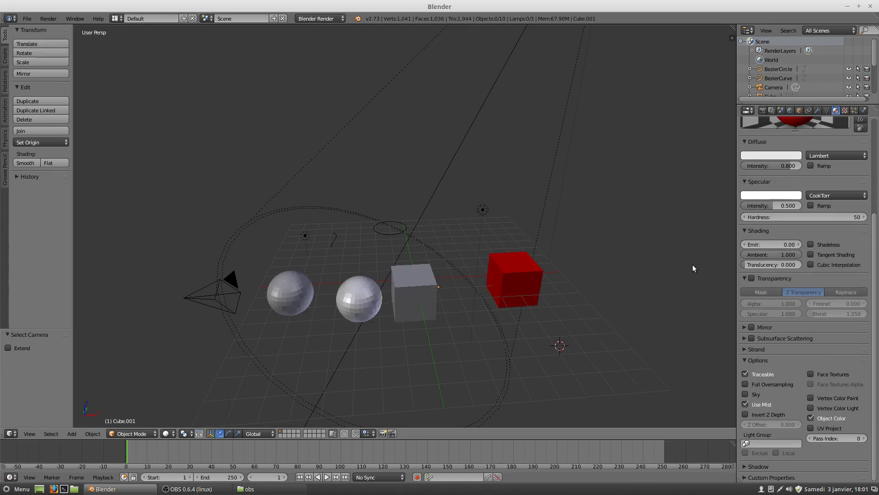
Step: Compare the Object Color settings of the sphere nearest the cubes, the grey cube and the red cube
{"action": "right_click", "coordinate": [406, 292]}
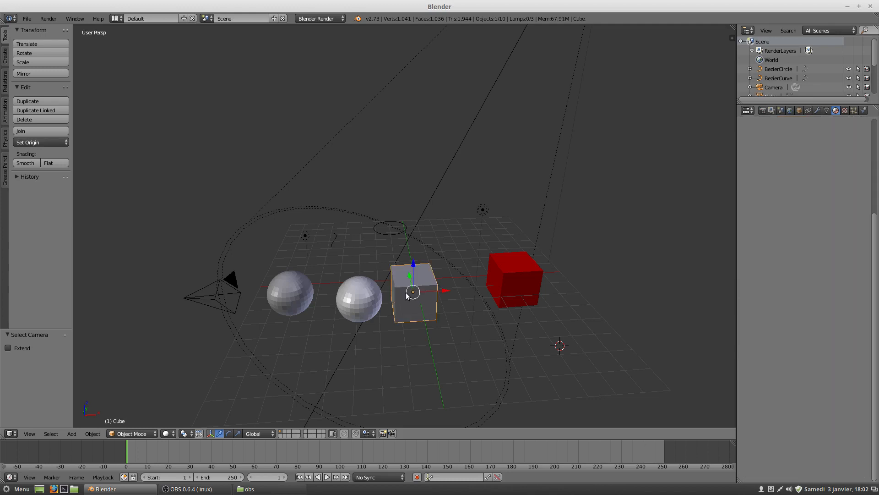
{"action": "right_click", "coordinate": [363, 296]}
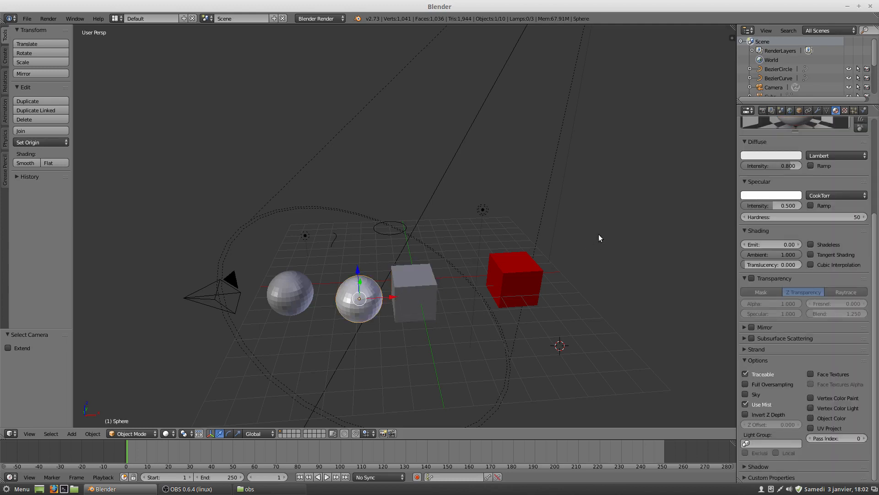
{"action": "left_click", "coordinate": [799, 110]}
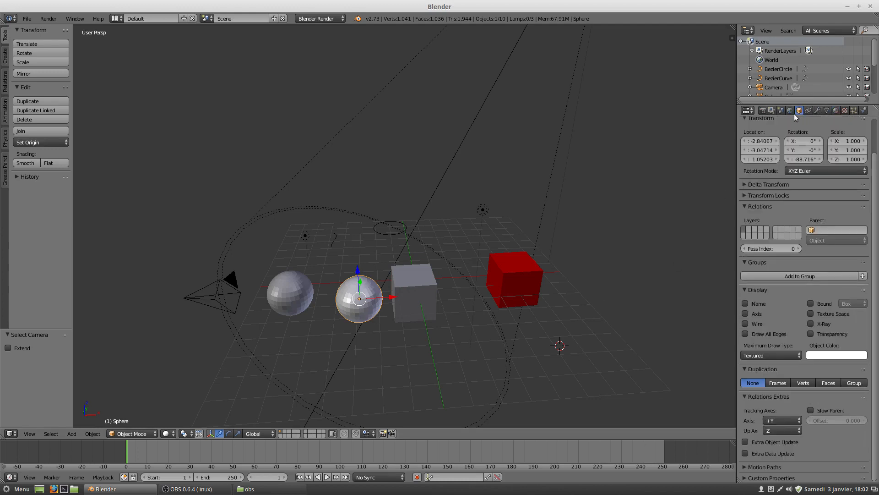
{"action": "right_click", "coordinate": [414, 296]}
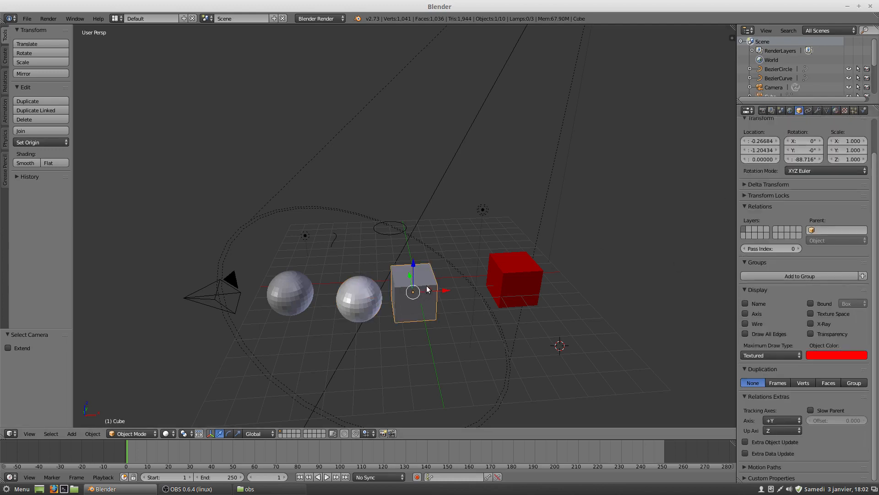
{"action": "right_click", "coordinate": [525, 285]}
Step: Select the grey cube beside the spheres and use Grouped selection by Color to select the objects sharing its object color
{"action": "right_click", "coordinate": [398, 294]}
{"action": "left_click", "coordinate": [51, 433]}
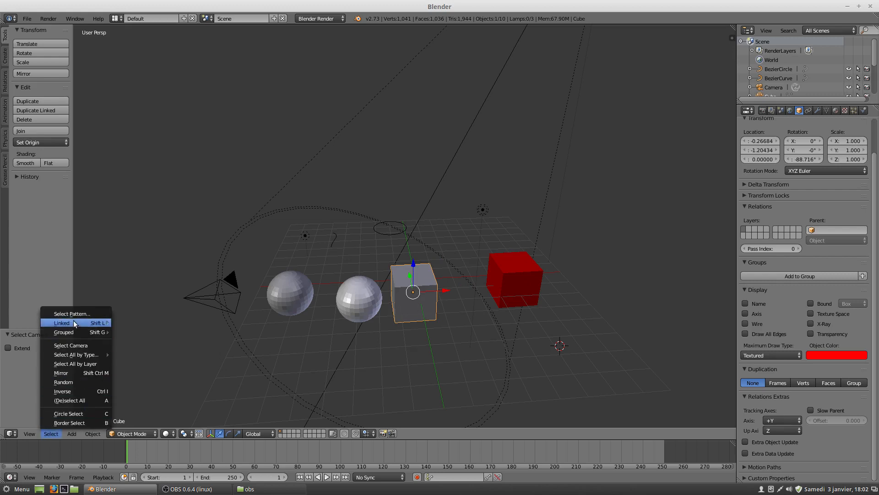
{"action": "mouse_move", "coordinate": [70, 333]}
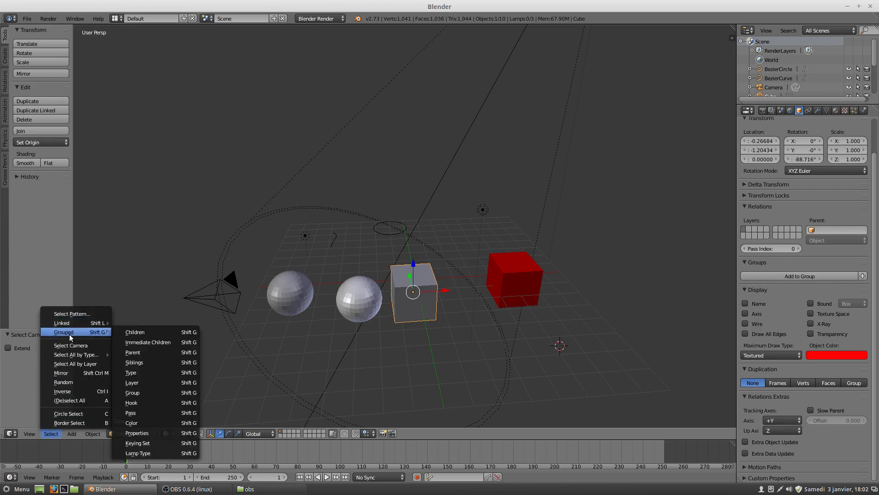
{"action": "left_click", "coordinate": [153, 421]}
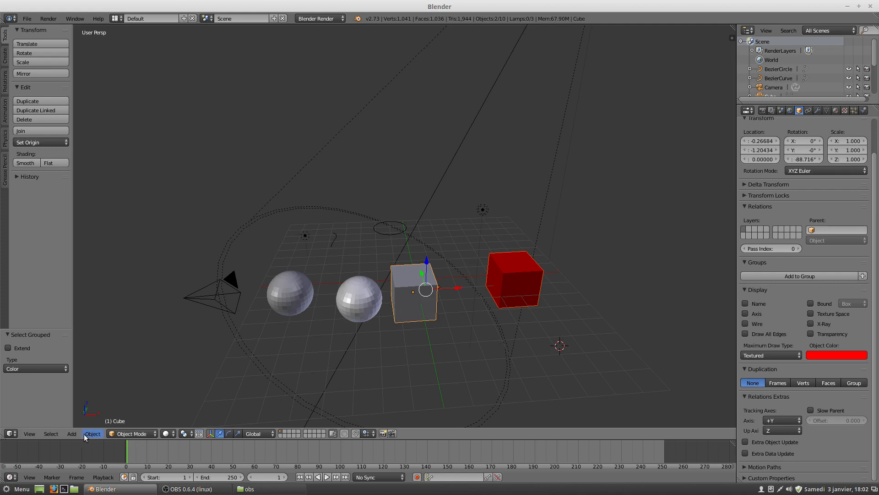
Step: Review the Linked selection types, such as Object Data, Material and Texture
{"action": "left_click", "coordinate": [52, 434]}
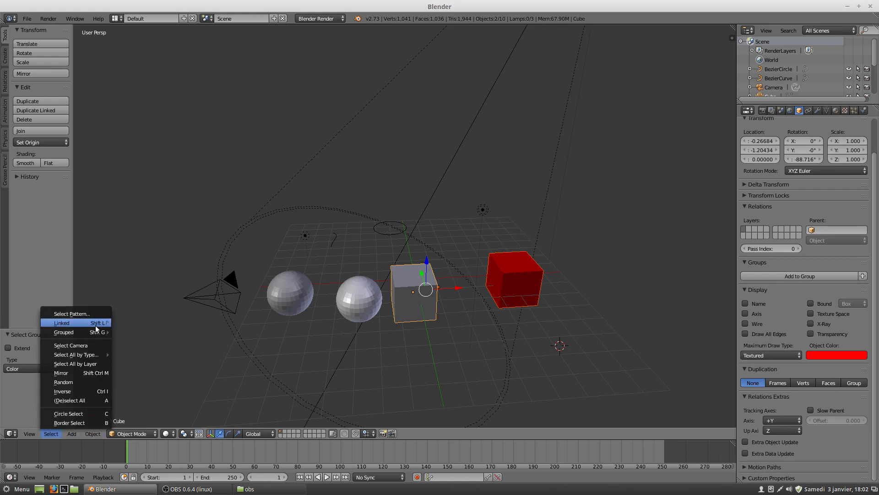
{"action": "mouse_move", "coordinate": [91, 326]}
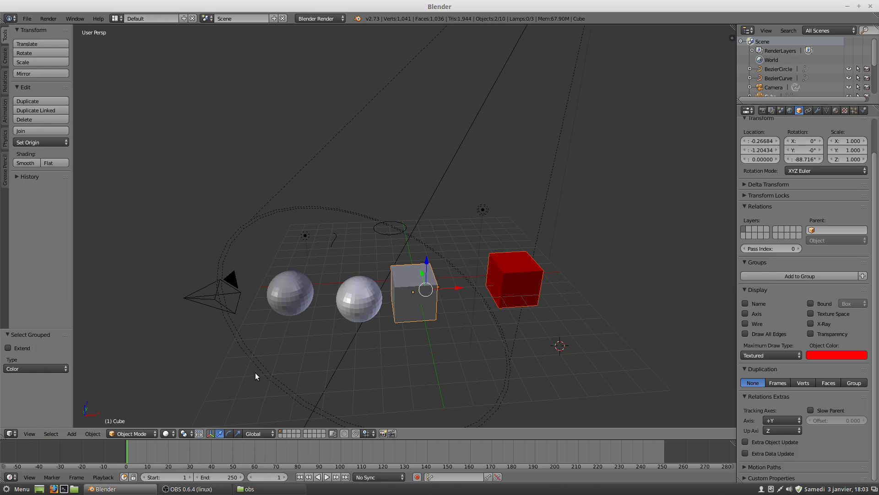
{"action": "left_click", "coordinate": [48, 433]}
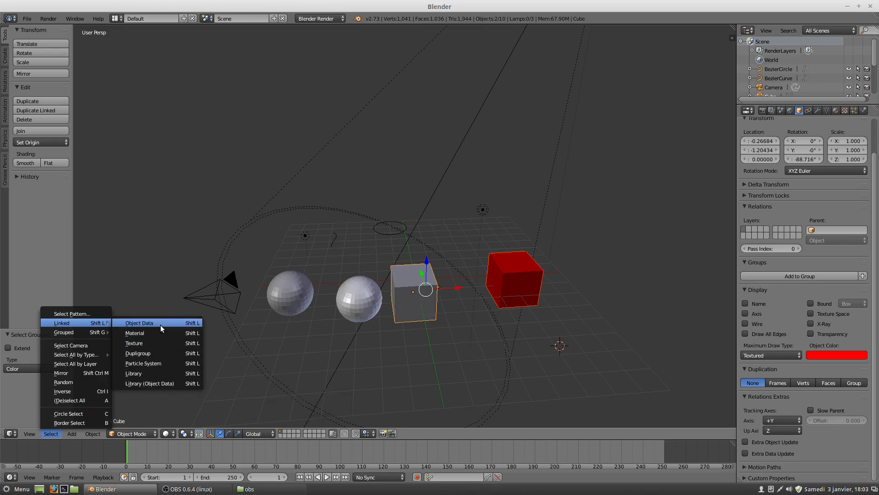
Step: Try selecting objects with Select Pattern using the name pattern "cube*a", keeping Extend enabled
{"action": "left_click", "coordinate": [88, 314]}
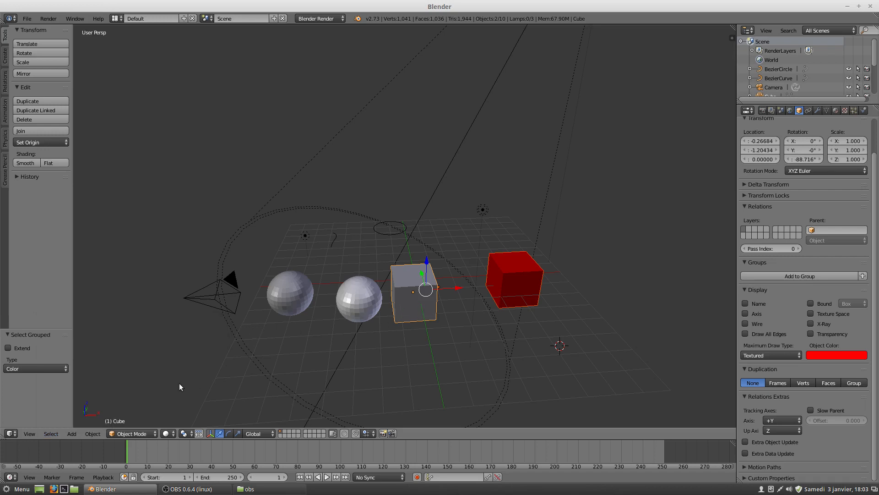
{"action": "left_click", "coordinate": [52, 433]}
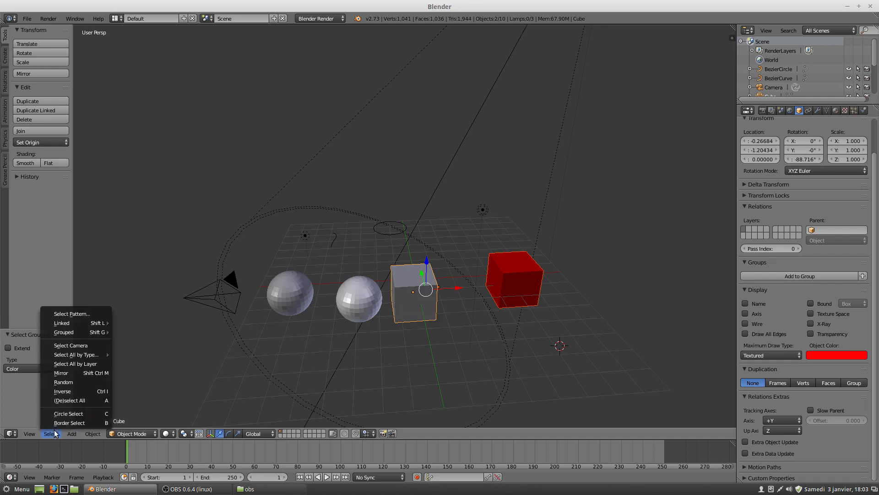
{"action": "left_click", "coordinate": [76, 312]}
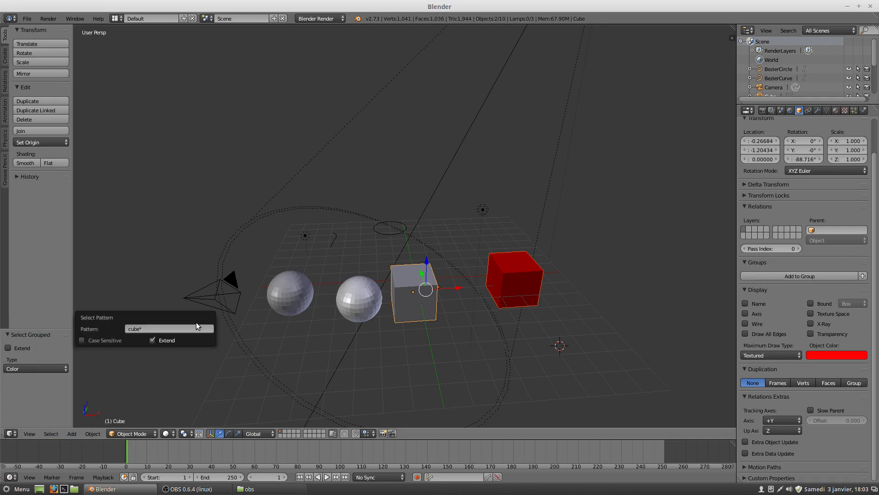
{"action": "left_click", "coordinate": [164, 328]}
{"action": "left_click", "coordinate": [164, 329]}
{"action": "type", "text": "a"}
{"action": "key", "text": "Return"}
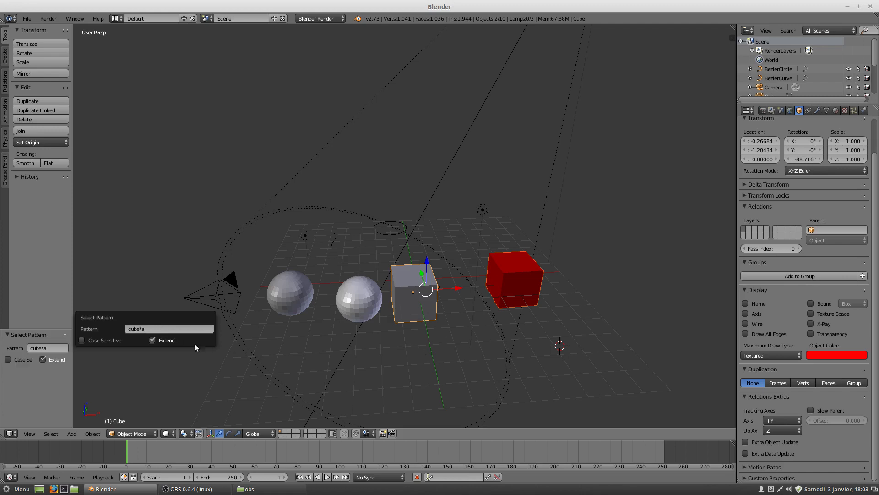
Step: Set the name pattern to "sphere" to add the matching object to the selection, and close the Select Pattern dialog
{"action": "left_click", "coordinate": [179, 328]}
{"action": "type", "text": "sphere"}
{"action": "key", "text": "Return"}
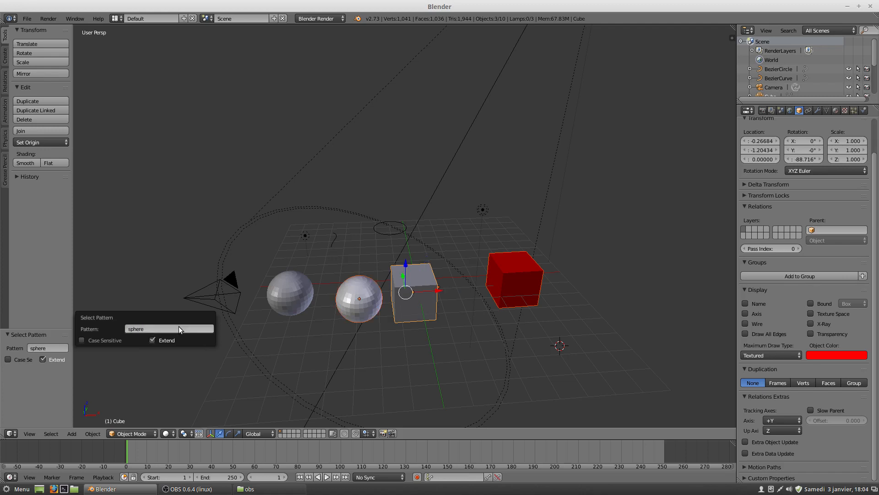
{"action": "left_click", "coordinate": [264, 348]}
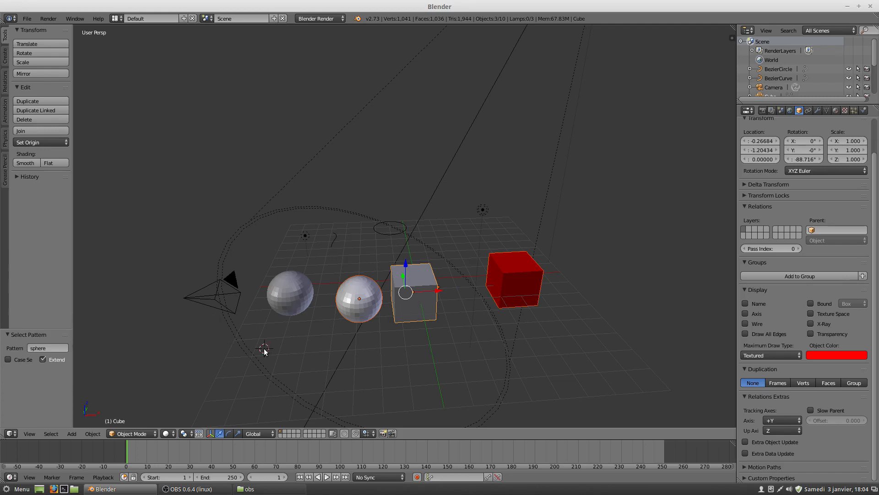
Step: Deselect everything and use Select Pattern with the name pattern "sphere", keeping Extend enabled
{"action": "key", "text": "a"}
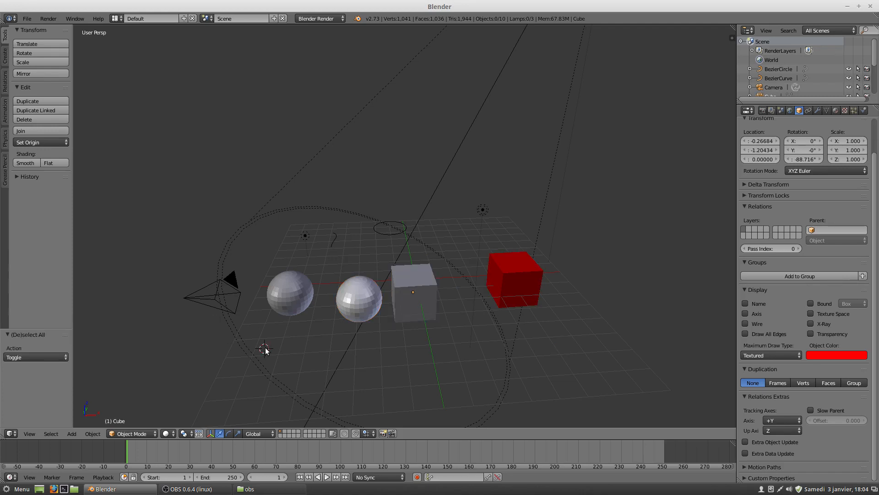
{"action": "left_click", "coordinate": [54, 434]}
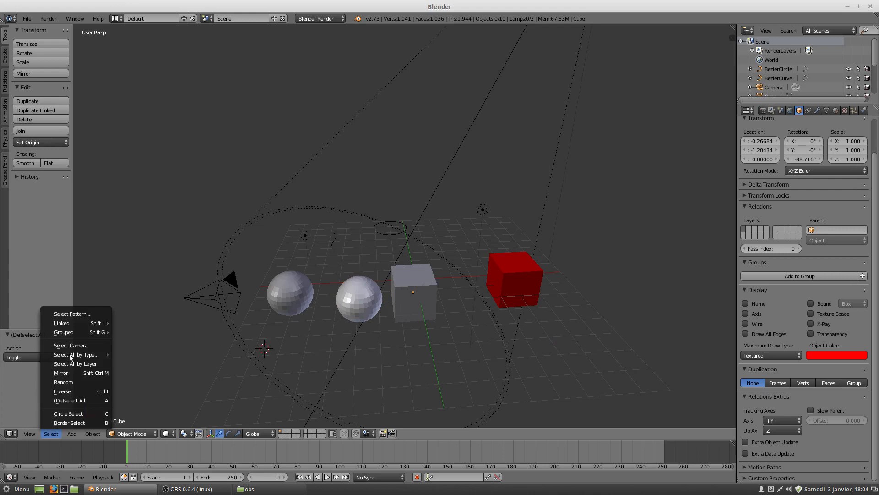
{"action": "left_click", "coordinate": [81, 311]}
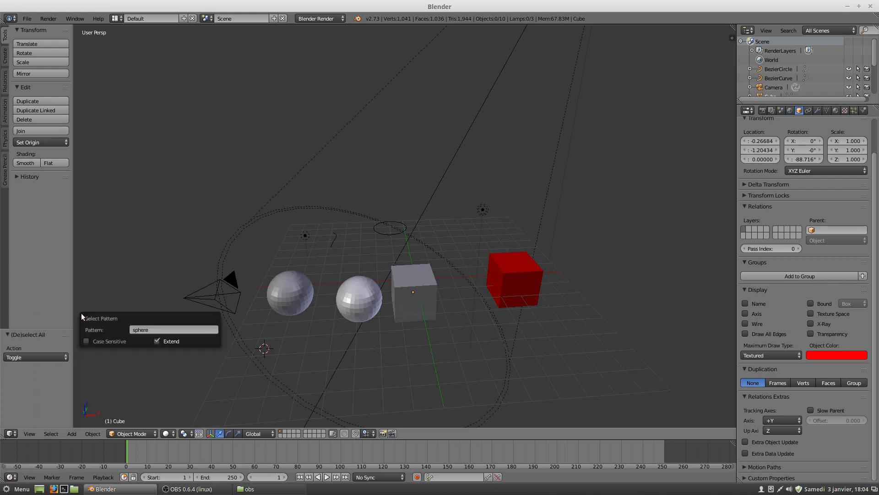
{"action": "left_click", "coordinate": [166, 328]}
{"action": "key", "text": "Return"}
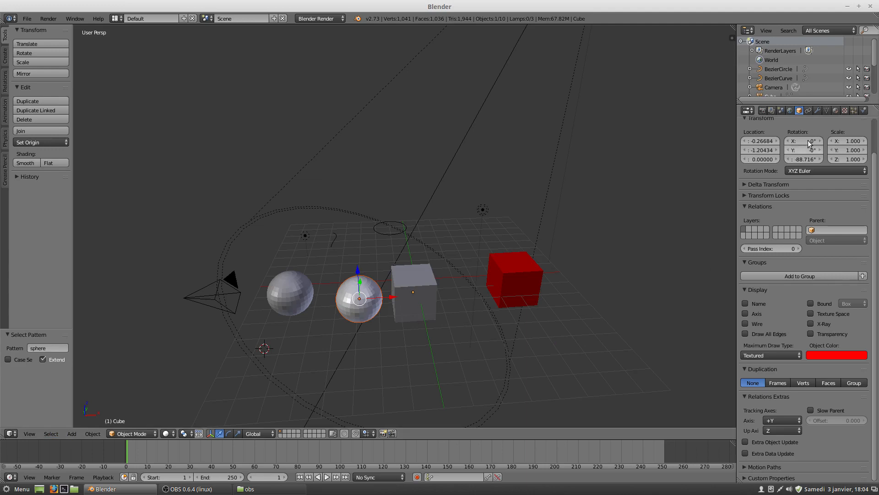
Step: Check the object names of the two spheres in the object properties, ending with the sphere beside the grey cube selected
{"action": "scroll", "coordinate": [776, 188], "scroll_direction": "up", "scroll_amount": 2}
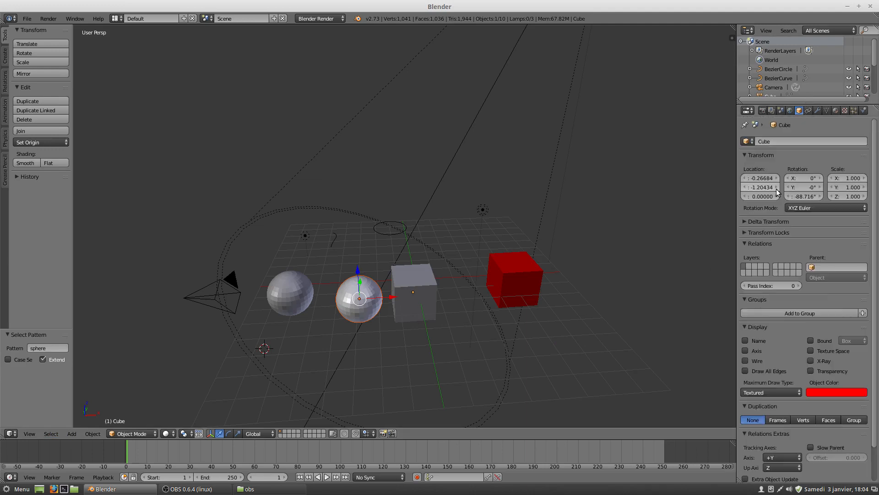
{"action": "right_click", "coordinate": [359, 304]}
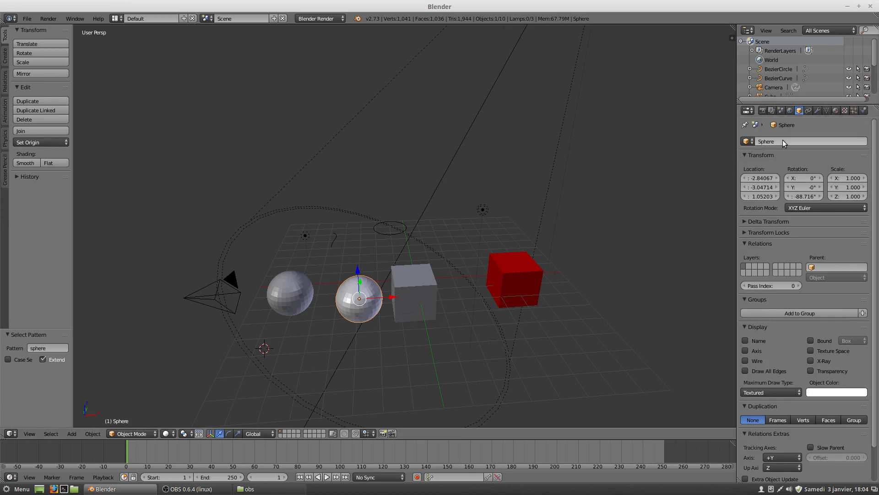
{"action": "right_click", "coordinate": [294, 298]}
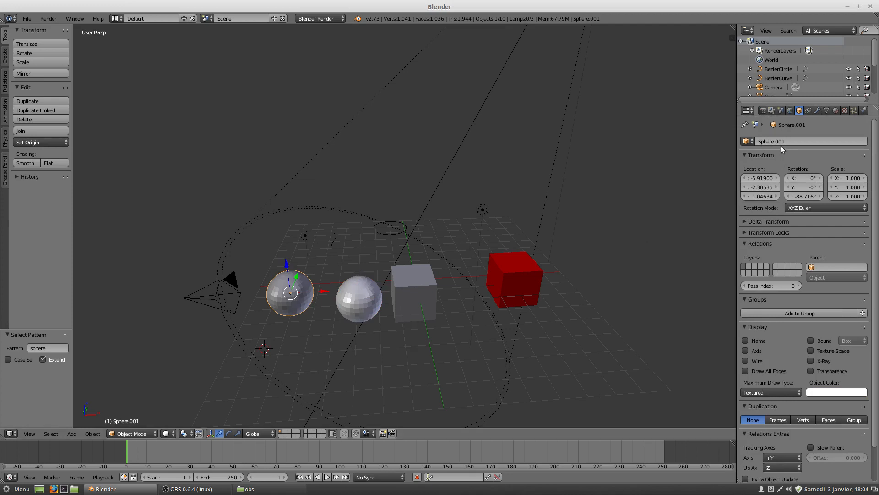
{"action": "right_click", "coordinate": [368, 295]}
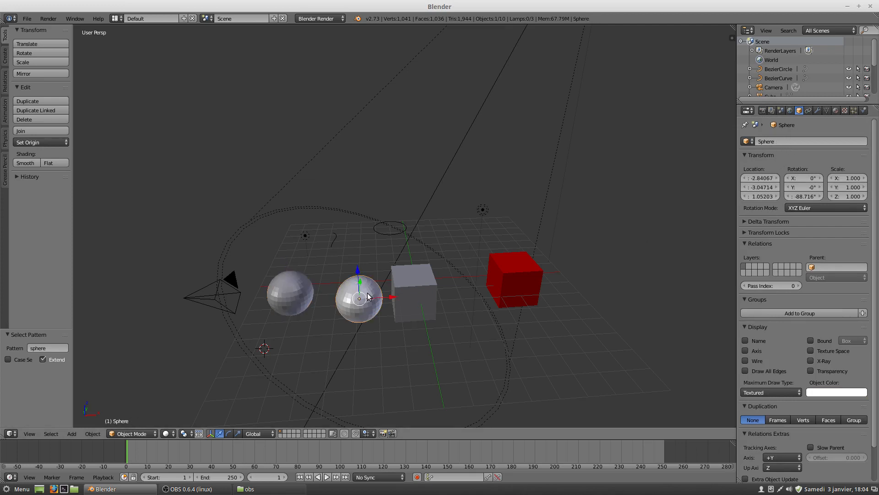
Step: Select both spheres with Select Pattern using the wildcard pattern "sphere*"
{"action": "left_click", "coordinate": [52, 434]}
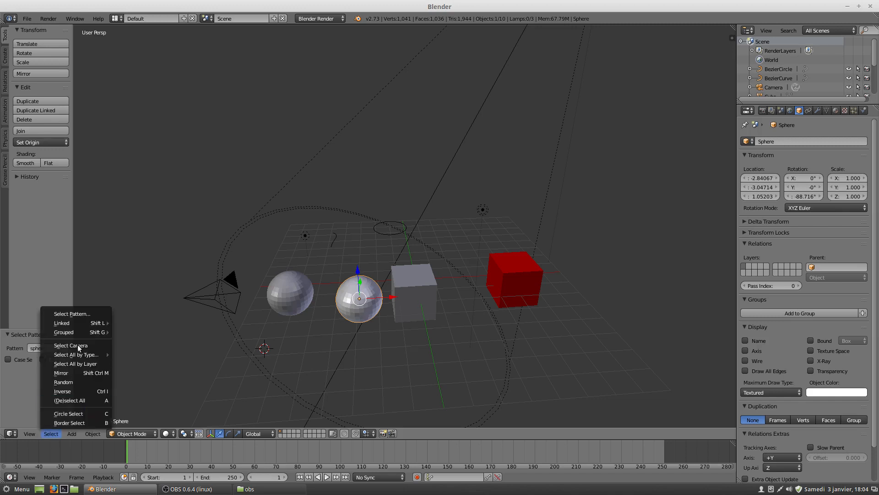
{"action": "left_click", "coordinate": [73, 314]}
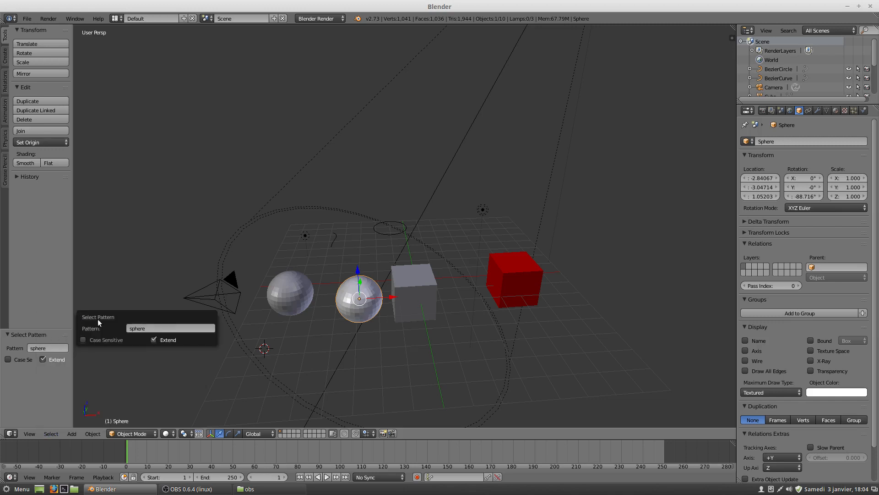
{"action": "left_click", "coordinate": [160, 328]}
{"action": "key", "text": "End"}
{"action": "type", "text": "*"}
{"action": "key", "text": "Return"}
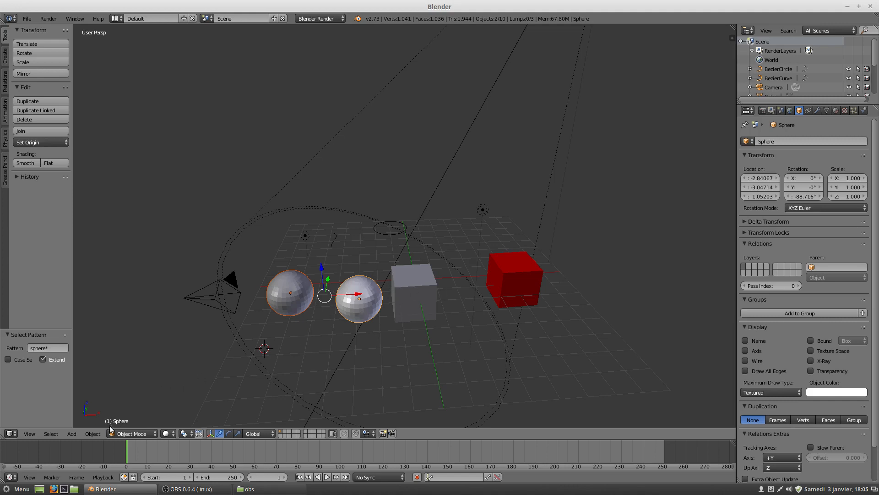
Step: Use Select Pattern with the wildcard pattern "cube*" to select the two cubes
{"action": "left_click", "coordinate": [51, 434]}
{"action": "type", "text": "cube*"}
{"action": "key", "text": "Return"}
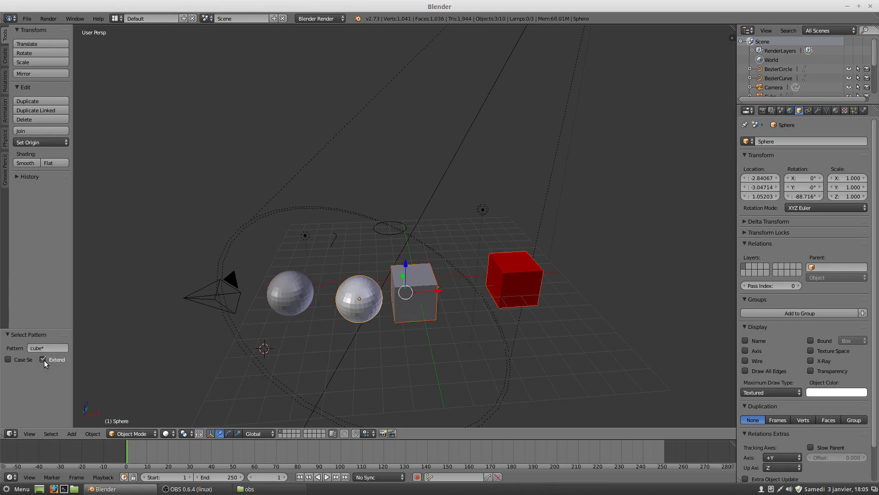
Step: Toggle Extend for the "cube*" pattern selection to compare its effect, leaving Extend disabled
{"action": "left_click", "coordinate": [43, 359]}
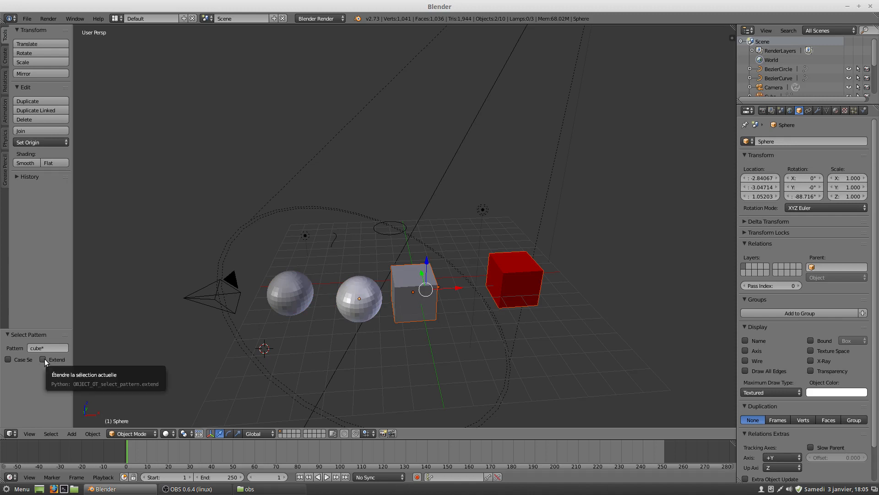
{"action": "left_click", "coordinate": [44, 359]}
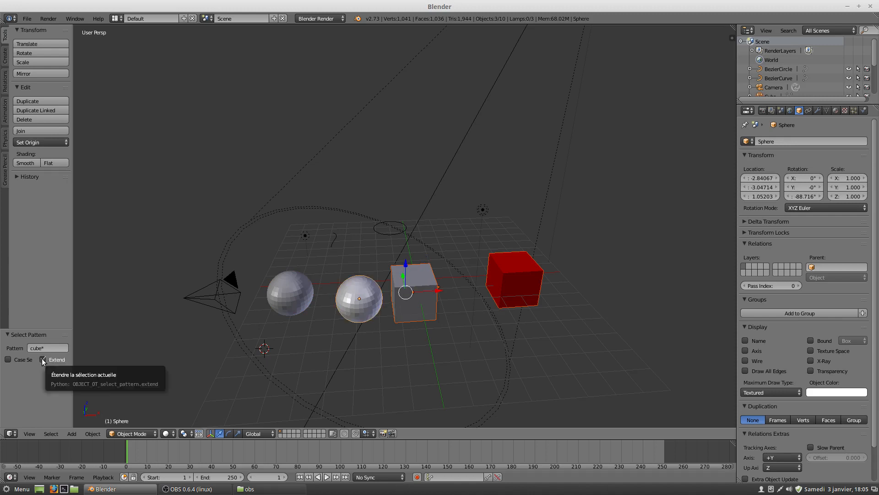
{"action": "left_click", "coordinate": [43, 359]}
{"action": "left_click", "coordinate": [43, 359]}
{"action": "left_click", "coordinate": [43, 359]}
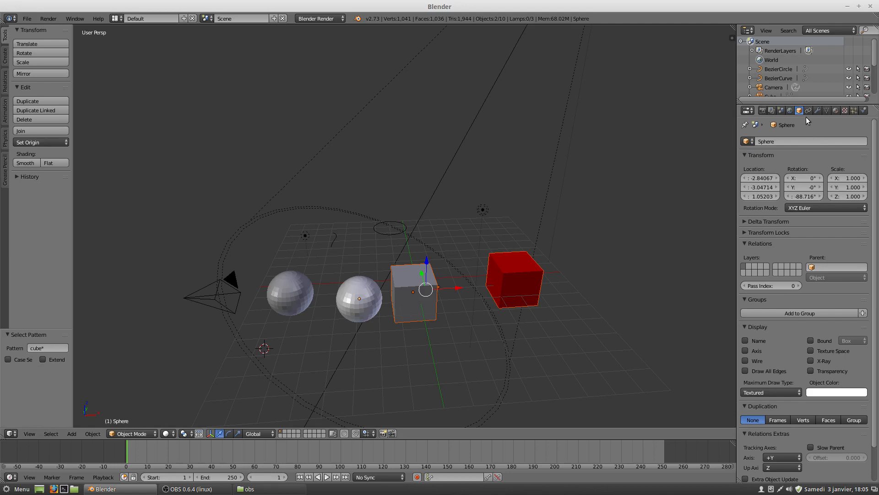
Step: Rename the sphere beside the grey cube to "toto" and enlarge the Outliner to list all scene objects
{"action": "left_click", "coordinate": [778, 144]}
{"action": "left_click", "coordinate": [799, 110]}
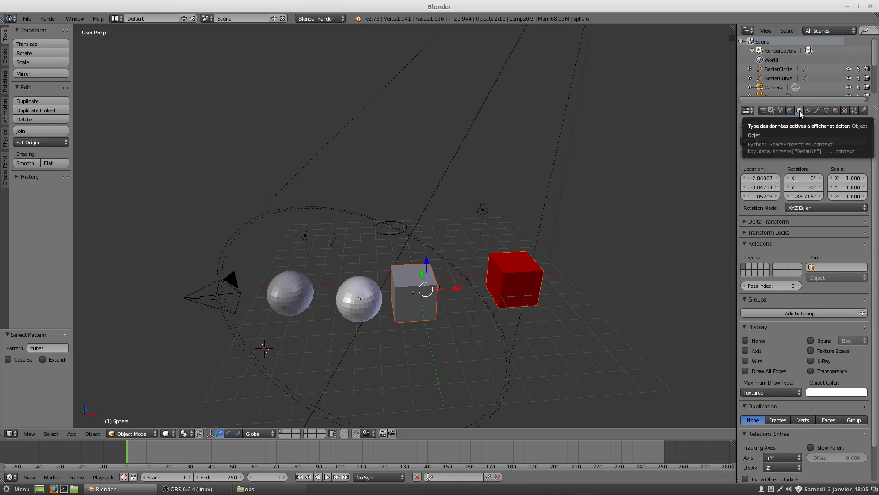
{"action": "left_click", "coordinate": [777, 142]}
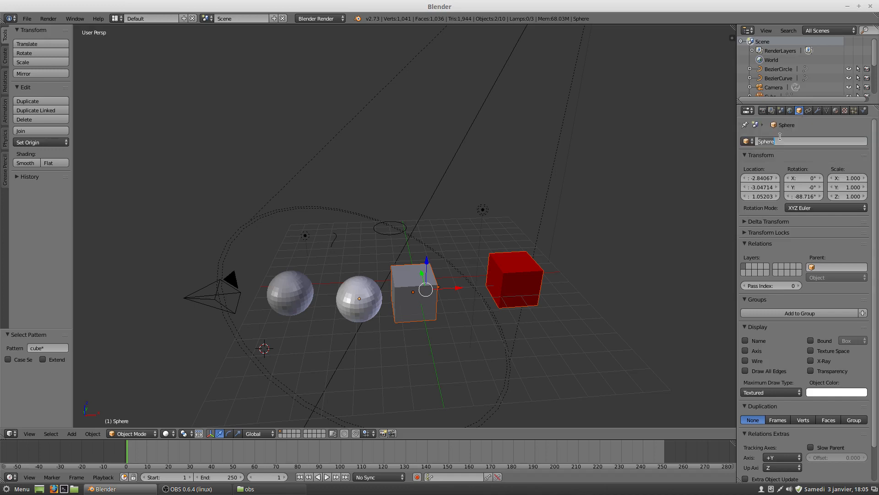
{"action": "type", "text": "toto"}
{"action": "key", "text": "Return"}
{"action": "left_click_drag", "start_coordinate": [793, 102], "coordinate": [794, 170]}
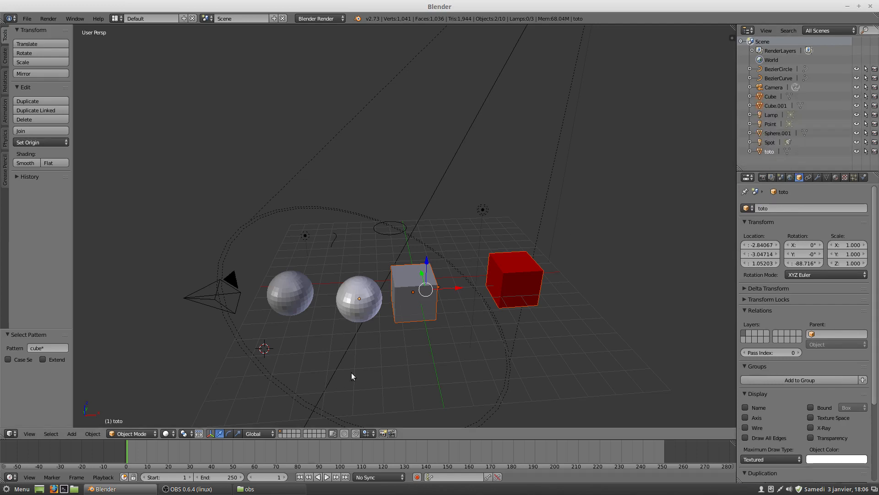
Step: From Sphere.001, select objects by the pattern "tot*" without Extend, and make the renamed sphere active
{"action": "right_click", "coordinate": [291, 298]}
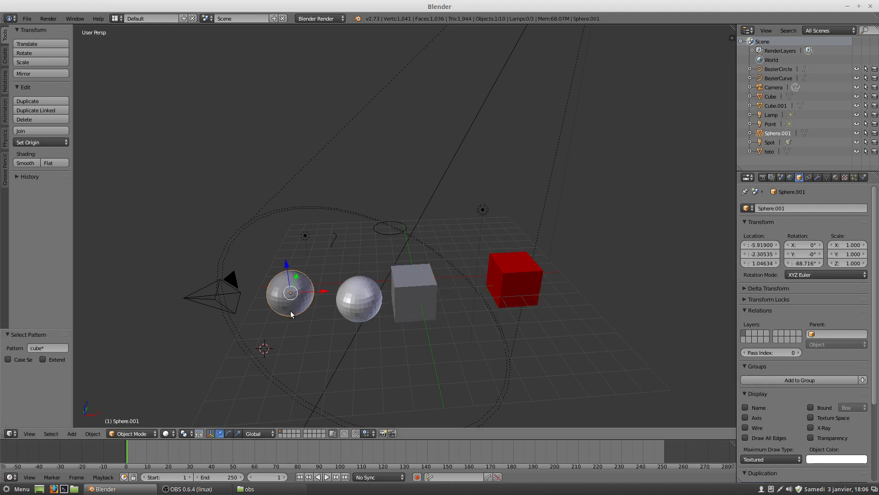
{"action": "left_click", "coordinate": [50, 433]}
{"action": "left_click", "coordinate": [77, 312]}
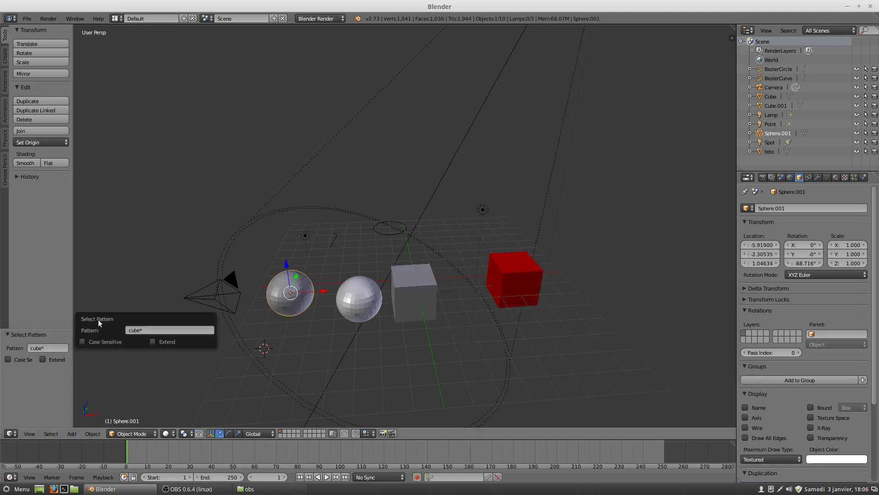
{"action": "left_click", "coordinate": [155, 330]}
{"action": "type", "text": "tot*"}
{"action": "key", "text": "Return"}
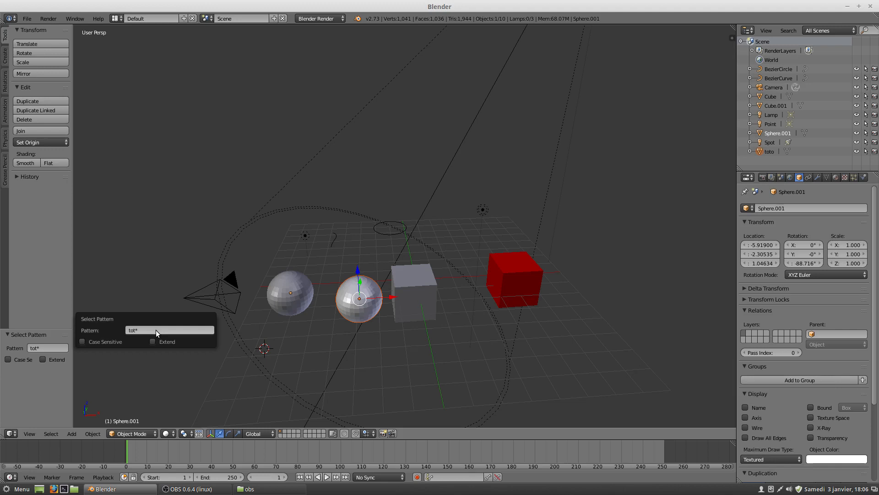
{"action": "right_click", "coordinate": [362, 312]}
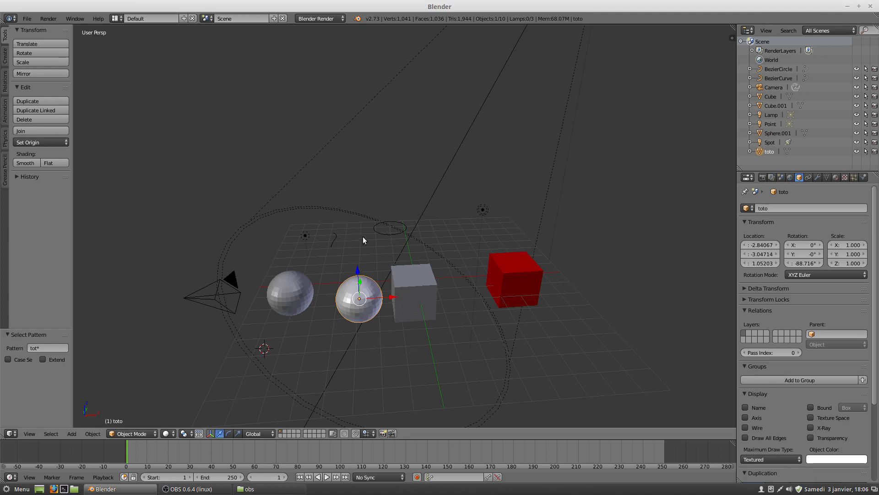
Step: Select Sphere.001 and then Cube through the Outliner, and add Cube.001, Lamp, Point and Sphere.001 to the selection
{"action": "left_click", "coordinate": [774, 132]}
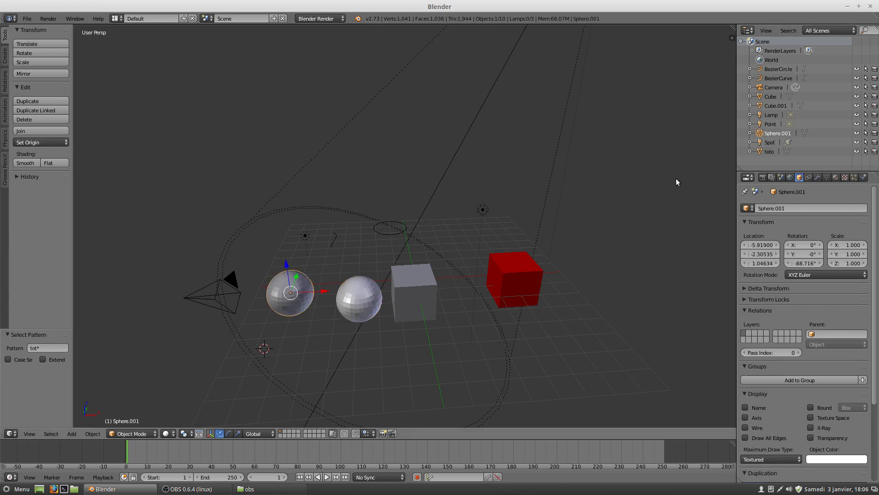
{"action": "left_click", "coordinate": [769, 97]}
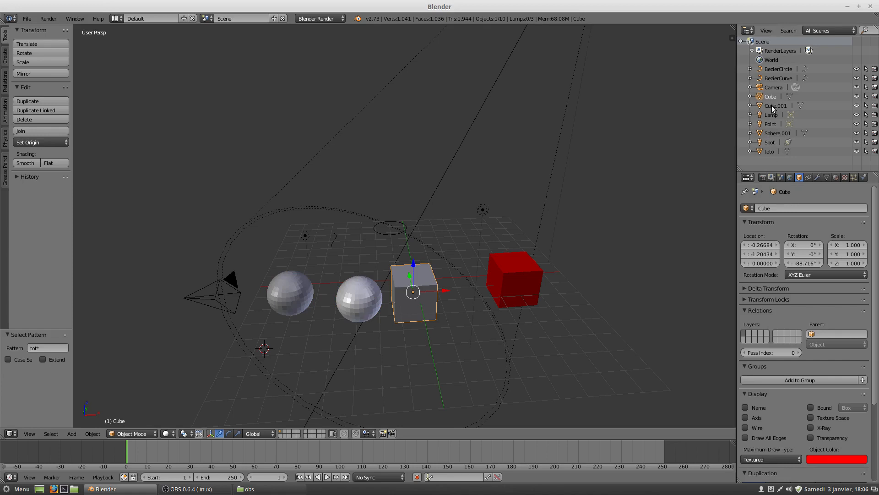
{"action": "left_click", "coordinate": [772, 105], "text": "ctrl"}
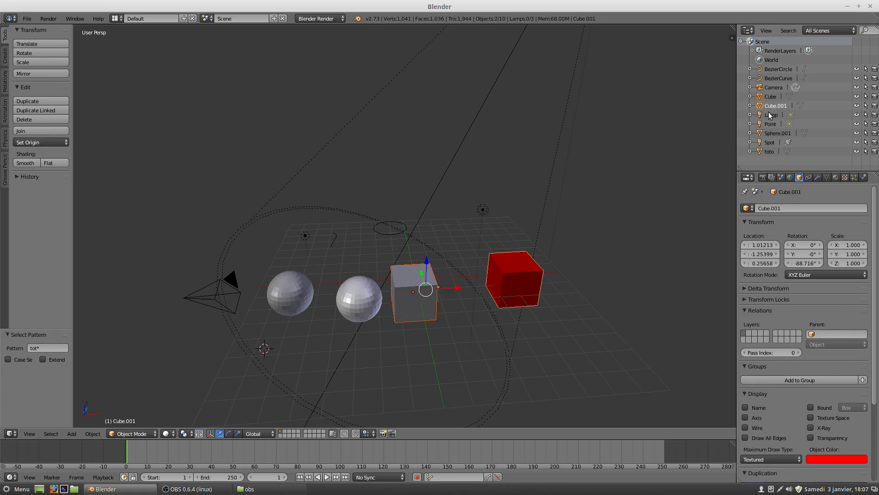
{"action": "left_click", "coordinate": [768, 121], "text": "ctrl"}
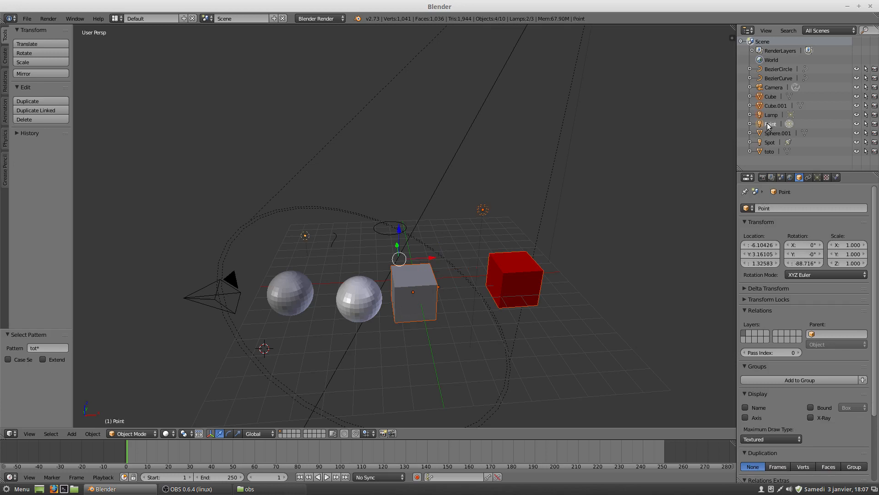
{"action": "left_click", "coordinate": [771, 131], "text": "ctrl"}
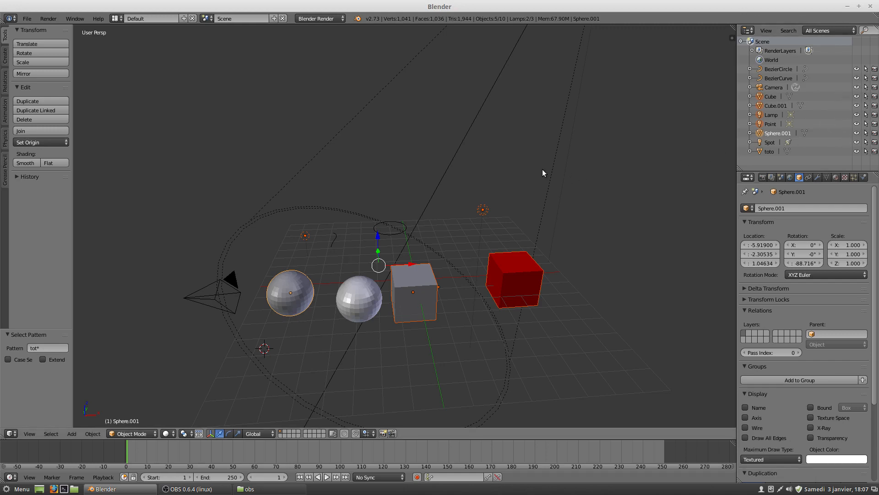
Step: Hide Lamp, Point and Sphere.001 through their Outliner visibility toggles and show them again
{"action": "left_click", "coordinate": [857, 115]}
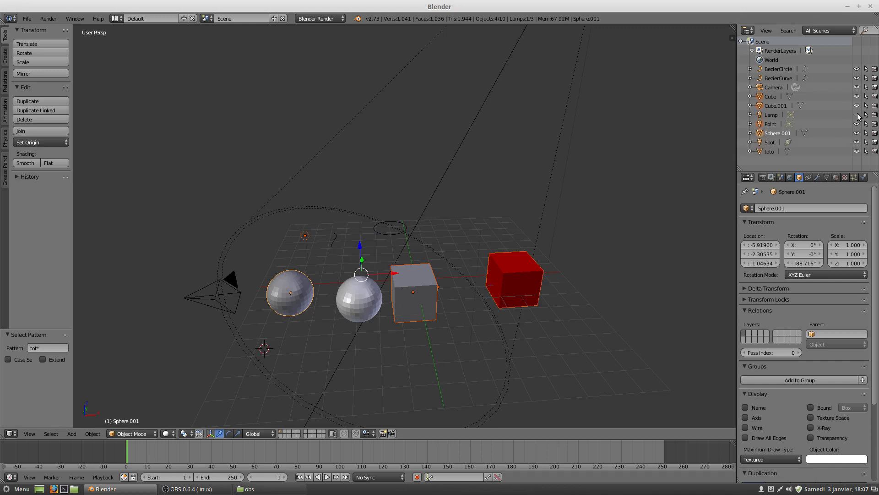
{"action": "left_click", "coordinate": [858, 124]}
{"action": "left_click", "coordinate": [857, 133]}
{"action": "left_click", "coordinate": [857, 124]}
{"action": "left_click", "coordinate": [857, 133]}
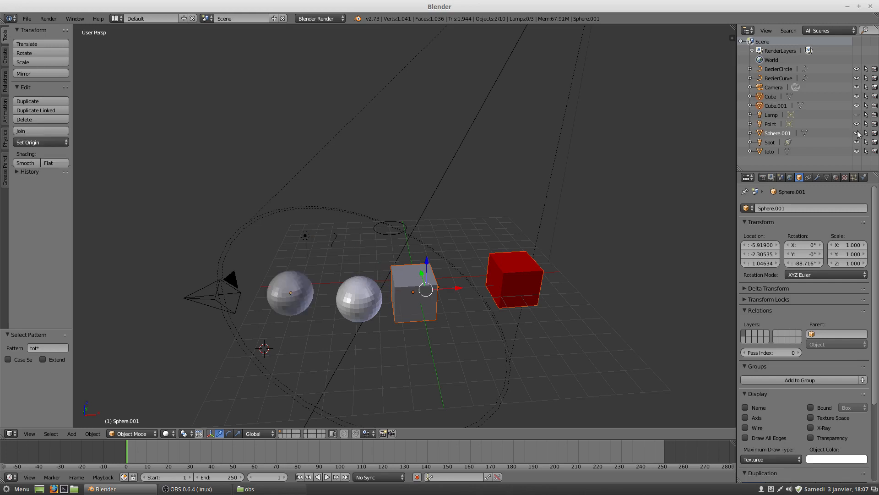
{"action": "left_click", "coordinate": [857, 114]}
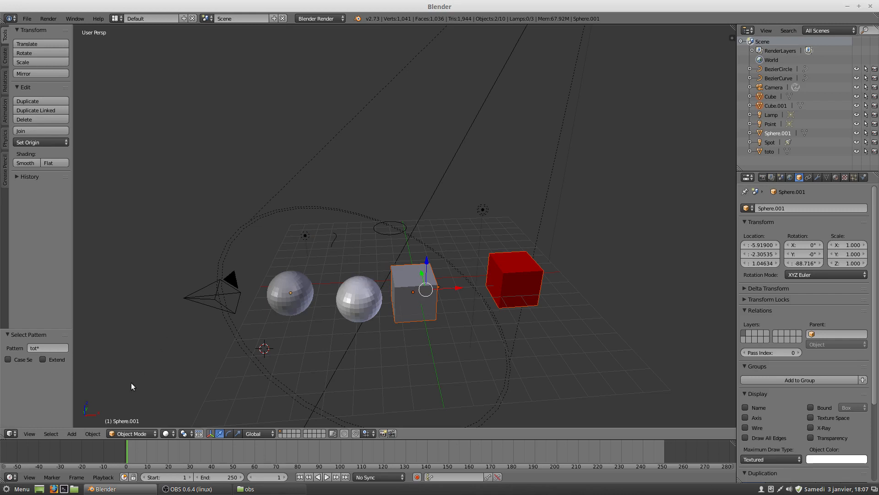
Step: Select only Sphere.001, invert the selection, and review the list of selection commands
{"action": "right_click", "coordinate": [292, 289]}
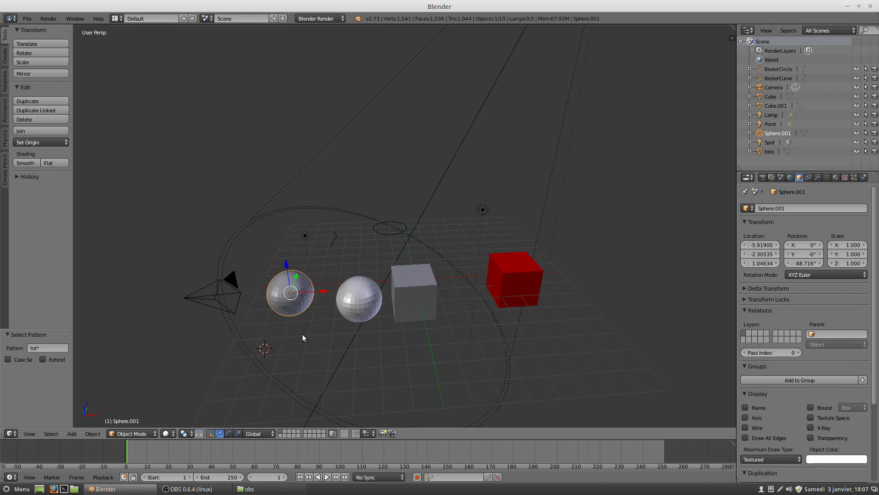
{"action": "key", "text": "ctrl+i"}
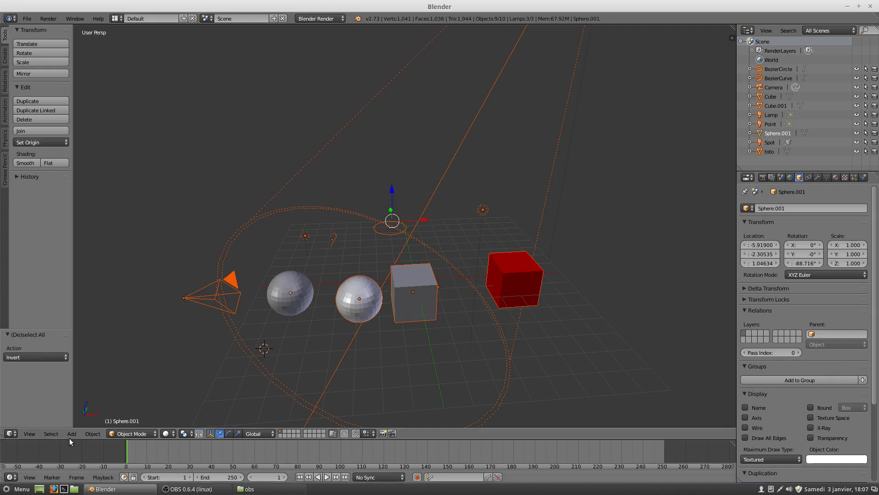
{"action": "left_click", "coordinate": [55, 433]}
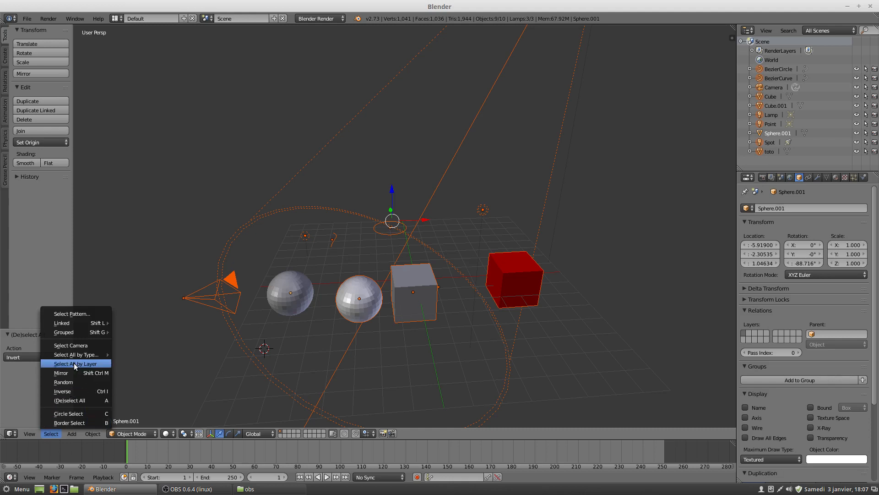
{"action": "mouse_move", "coordinate": [80, 356]}
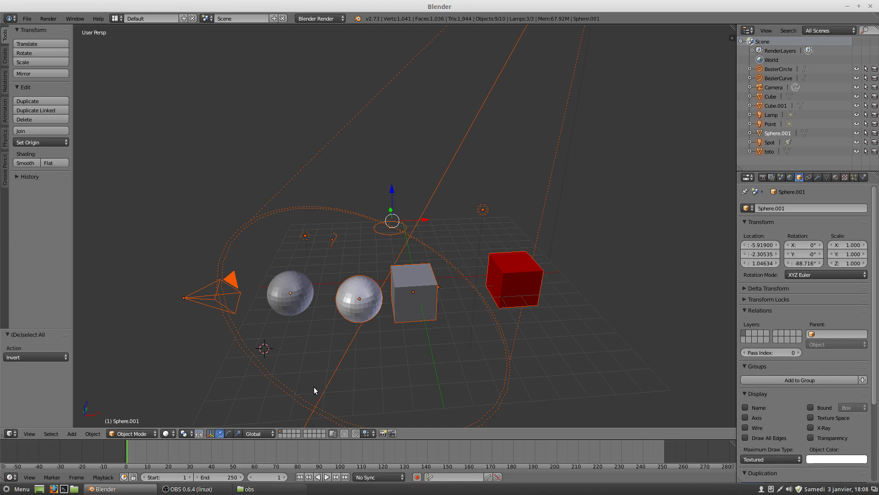
Step: Deselect all objects, and use Lasso Select to select Sphere.001, the grey cube and the red cube
{"action": "left_click", "coordinate": [342, 380]}
{"action": "key", "text": "b"}
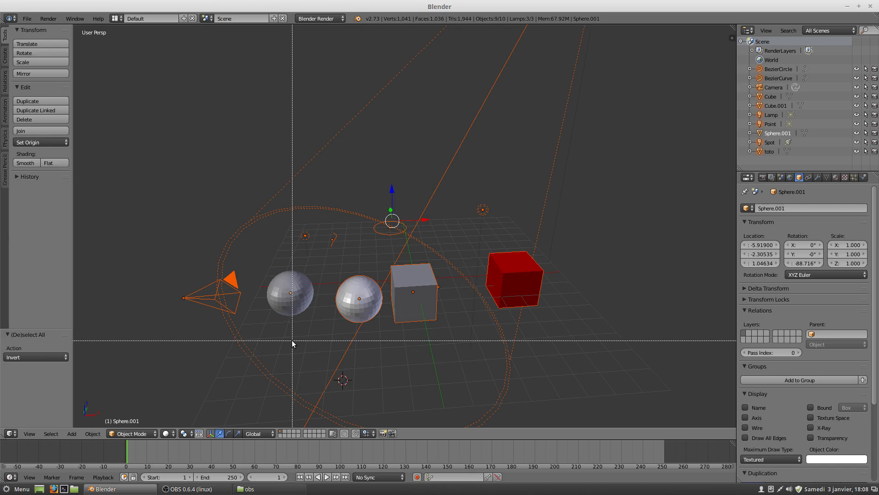
{"action": "key", "text": "Escape"}
{"action": "key", "text": "a"}
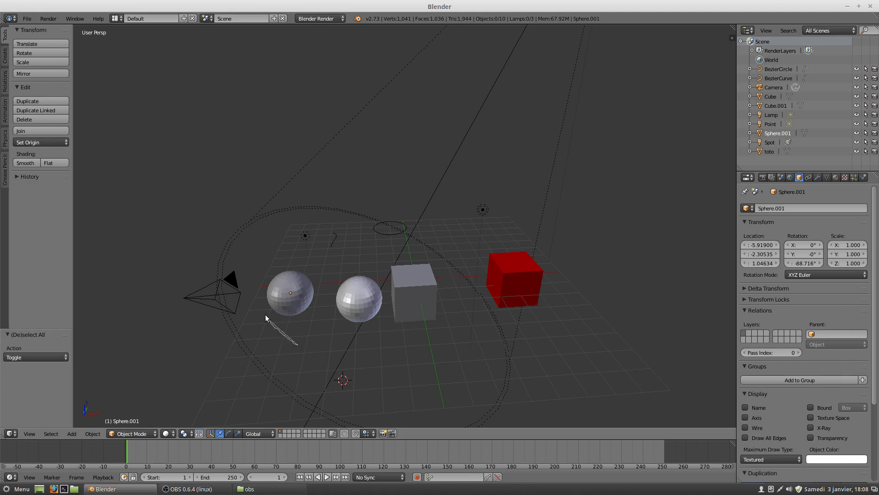
{"action": "mouse_move", "coordinate": [265, 314]}
{"action": "left_mouse_down", "text": "ctrl"}
{"action": "mouse_move", "coordinate": [259, 275]}
{"action": "mouse_move", "coordinate": [307, 267]}
{"action": "mouse_move", "coordinate": [330, 278]}
{"action": "mouse_move", "coordinate": [332, 322]}
{"action": "mouse_move", "coordinate": [364, 345]}
{"action": "mouse_move", "coordinate": [390, 308]}
{"action": "mouse_move", "coordinate": [390, 267]}
{"action": "mouse_move", "coordinate": [439, 262]}
{"action": "mouse_move", "coordinate": [464, 329]}
{"action": "mouse_move", "coordinate": [400, 381]}
{"action": "mouse_move", "coordinate": [312, 361]}
{"action": "left_mouse_up", "text": "ctrl"}
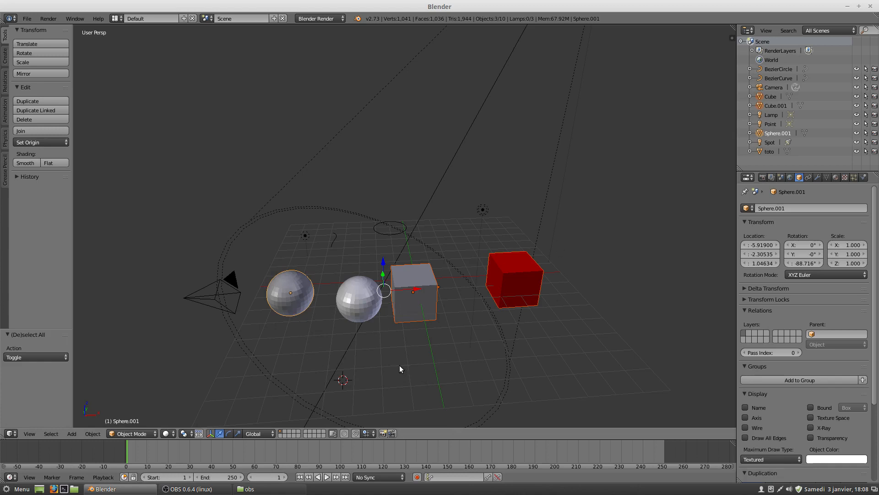
Step: Draw a lasso stroke beside Sphere.001, and draw a Border Select rectangle around the same sphere
{"action": "middle_click_drag", "start_coordinate": [408, 361], "coordinate": [344, 357], "text": "ctrl"}
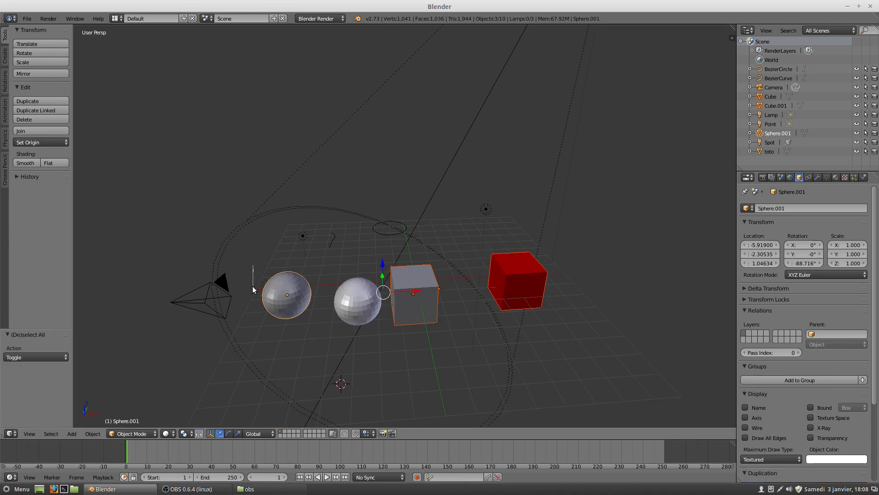
{"action": "mouse_move", "coordinate": [252, 286]}
{"action": "left_mouse_down", "text": "ctrl"}
{"action": "mouse_move", "coordinate": [268, 345]}
{"action": "mouse_move", "coordinate": [303, 333]}
{"action": "mouse_move", "coordinate": [320, 306]}
{"action": "mouse_move", "coordinate": [321, 259]}
{"action": "left_mouse_up", "text": "ctrl"}
{"action": "mouse_move", "coordinate": [276, 257]}
{"action": "middle_mouse_down"}
{"action": "mouse_move", "coordinate": [265, 272]}
{"action": "mouse_move", "coordinate": [270, 255]}
{"action": "mouse_move", "coordinate": [287, 254]}
{"action": "middle_mouse_up"}
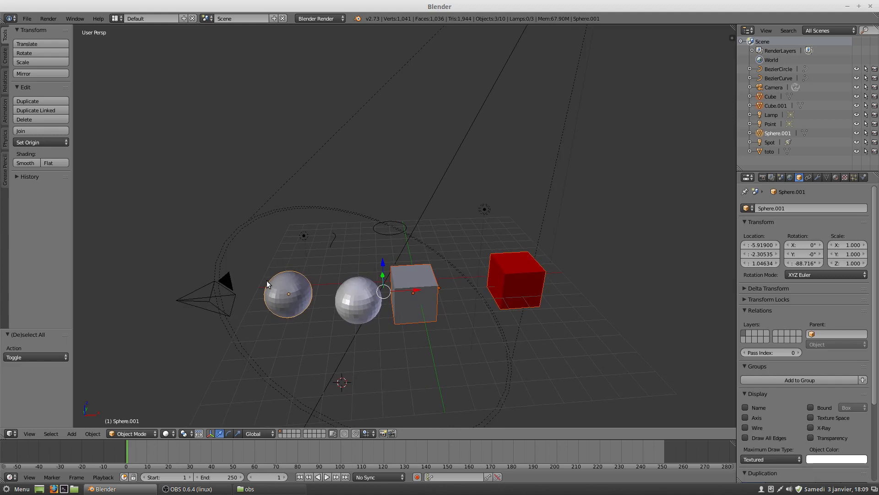
{"action": "key", "text": "b"}
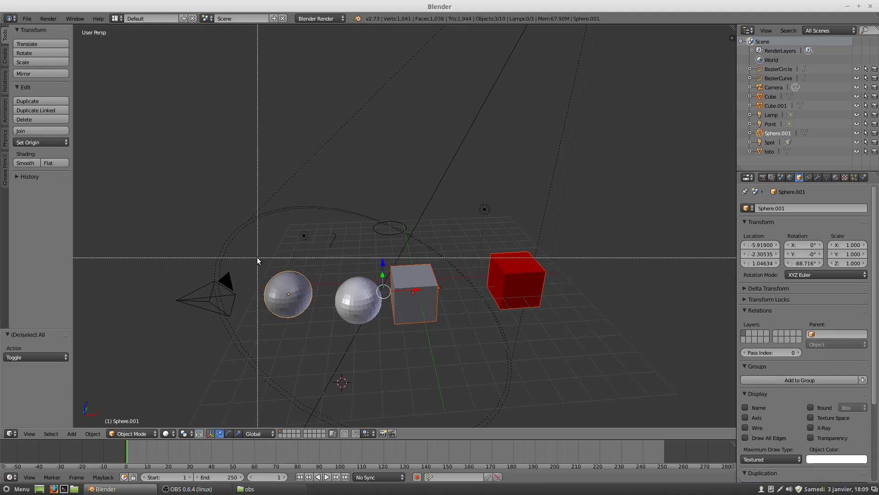
{"action": "left_click_drag", "start_coordinate": [257, 257], "coordinate": [304, 329]}
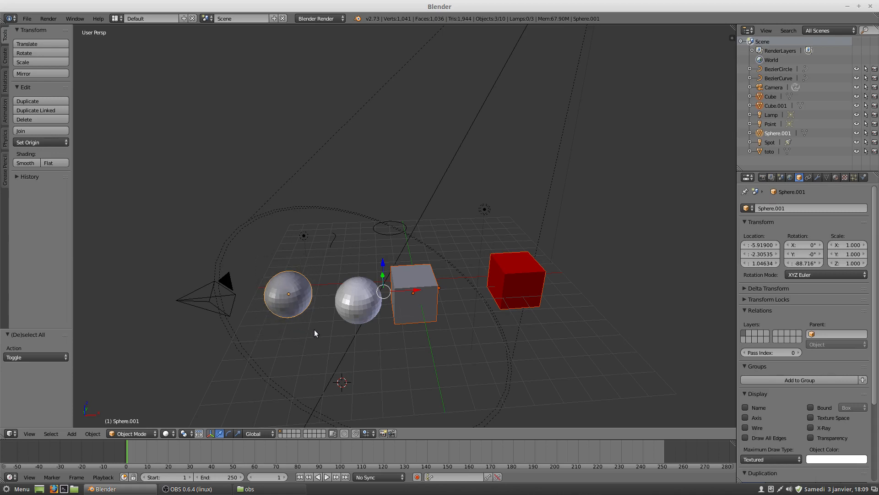
Step: Select only Sphere.001, and use Lasso Select to add the camera, the grey cube and the red cube
{"action": "mouse_move", "coordinate": [251, 268]}
{"action": "left_mouse_down", "text": "ctrl"}
{"action": "mouse_move", "coordinate": [291, 260]}
{"action": "mouse_move", "coordinate": [320, 296]}
{"action": "left_mouse_up", "text": "ctrl"}
{"action": "right_click", "coordinate": [298, 295]}
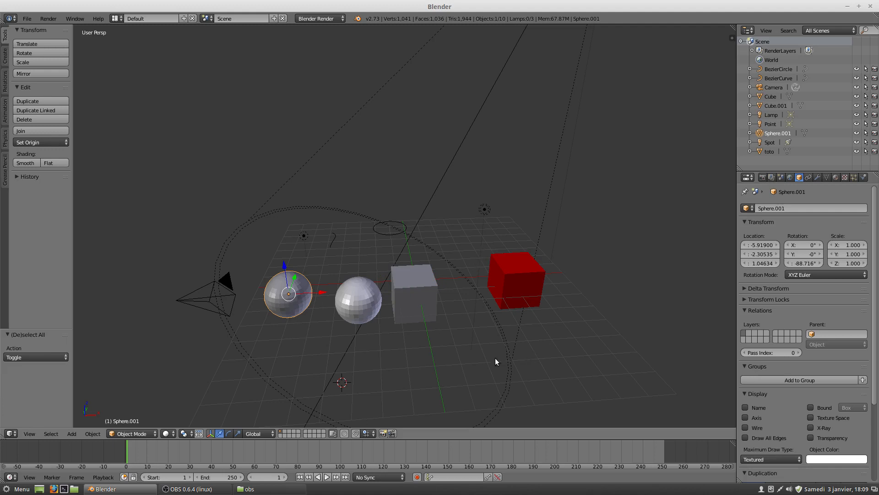
{"action": "mouse_move", "coordinate": [442, 263]}
{"action": "left_mouse_down", "text": "ctrl"}
{"action": "mouse_move", "coordinate": [397, 250]}
{"action": "mouse_move", "coordinate": [383, 279]}
{"action": "mouse_move", "coordinate": [384, 320]}
{"action": "mouse_move", "coordinate": [354, 347]}
{"action": "mouse_move", "coordinate": [311, 270]}
{"action": "mouse_move", "coordinate": [167, 261]}
{"action": "mouse_move", "coordinate": [213, 388]}
{"action": "mouse_move", "coordinate": [440, 403]}
{"action": "mouse_move", "coordinate": [468, 371]}
{"action": "mouse_move", "coordinate": [454, 370]}
{"action": "left_mouse_up", "text": "ctrl"}
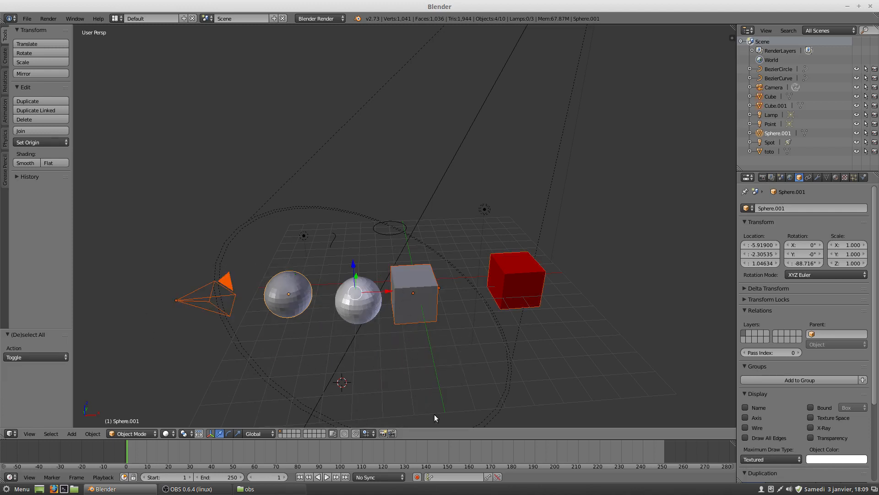